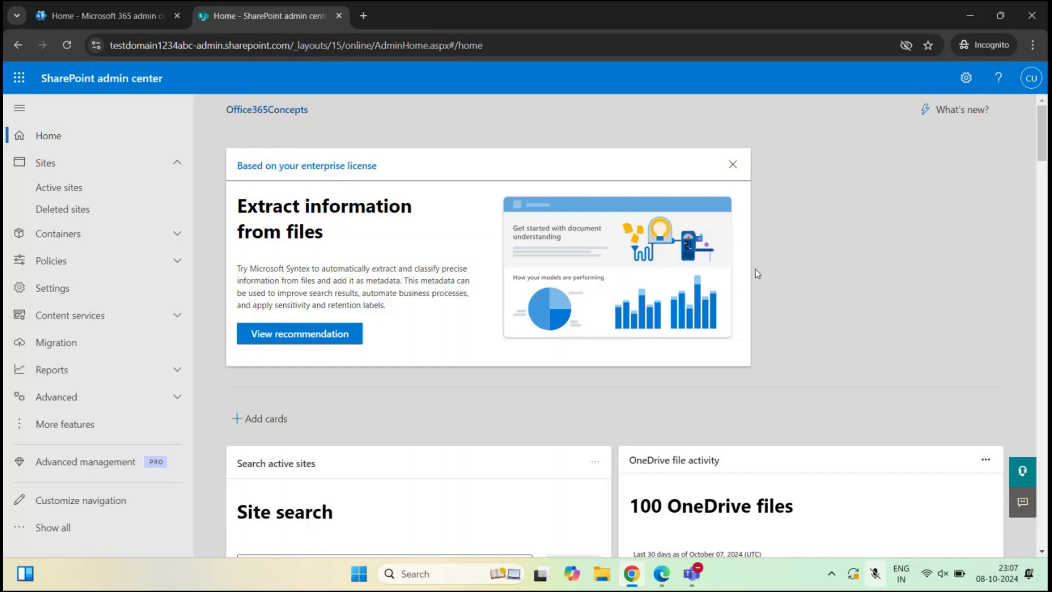
- Check the SharePoint home page's new-site panel, then close it without creating a site
{"action": "left_click", "coordinate": [665, 580]}
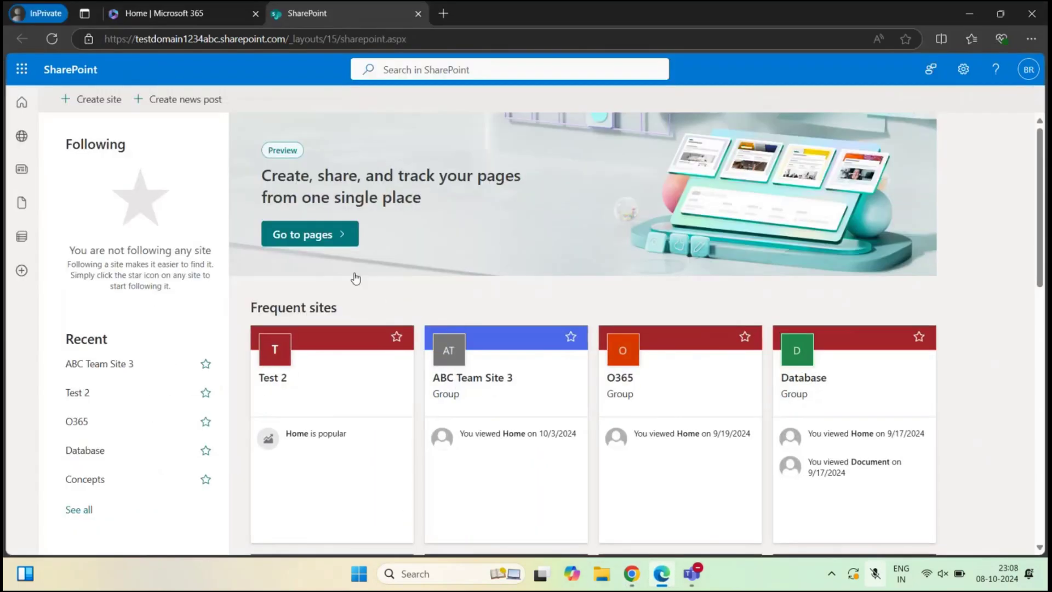
{"action": "left_click", "coordinate": [98, 101]}
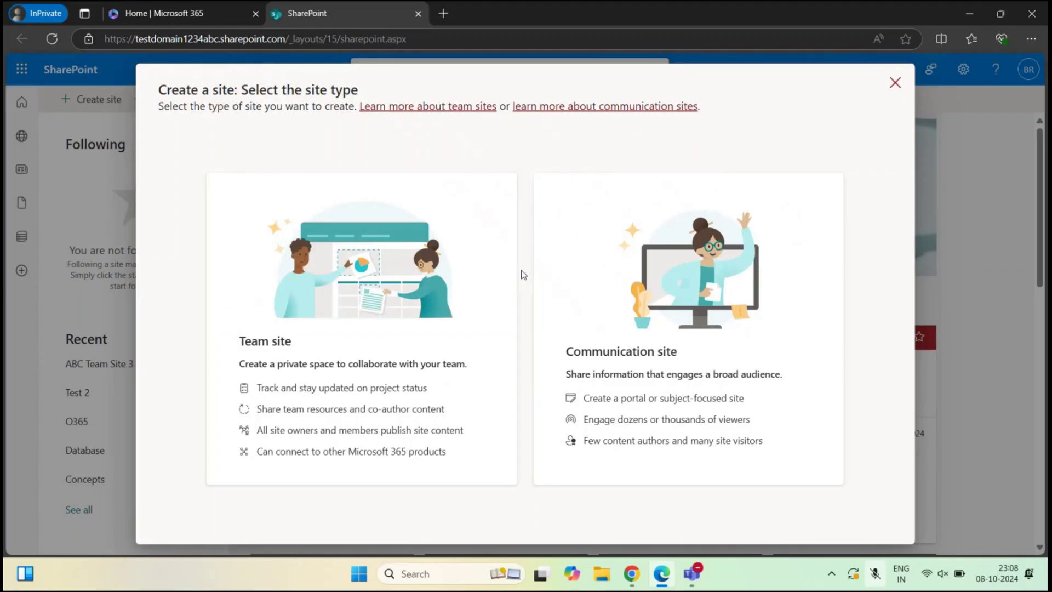
{"action": "left_click", "coordinate": [895, 83]}
{"action": "left_click", "coordinate": [625, 329]}
{"action": "left_click", "coordinate": [632, 574]}
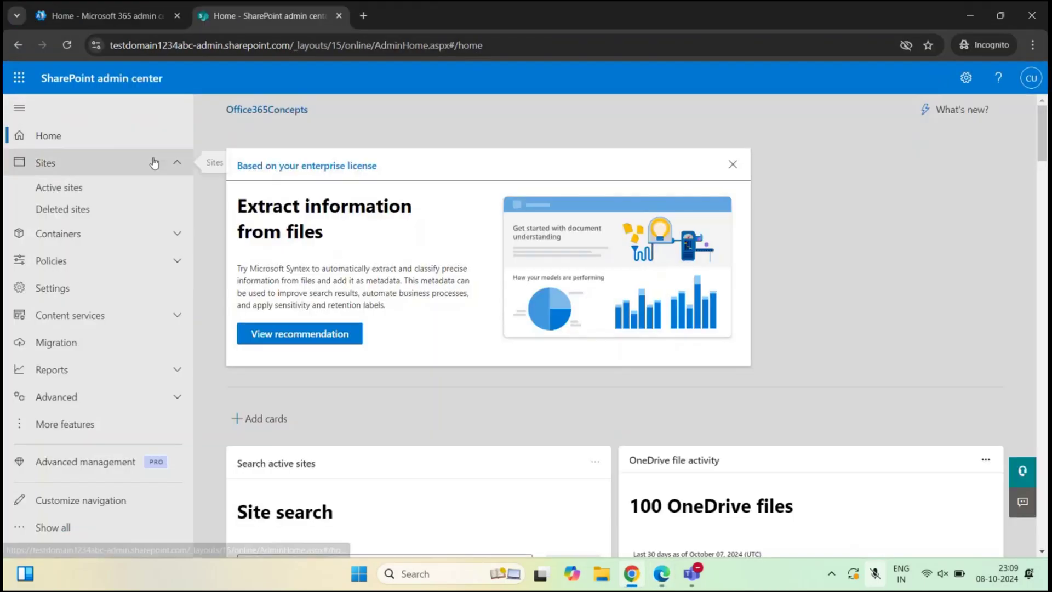
- Untick 'Users can create SharePoint sites' in the Site creation settings and save
{"action": "left_click", "coordinate": [64, 284]}
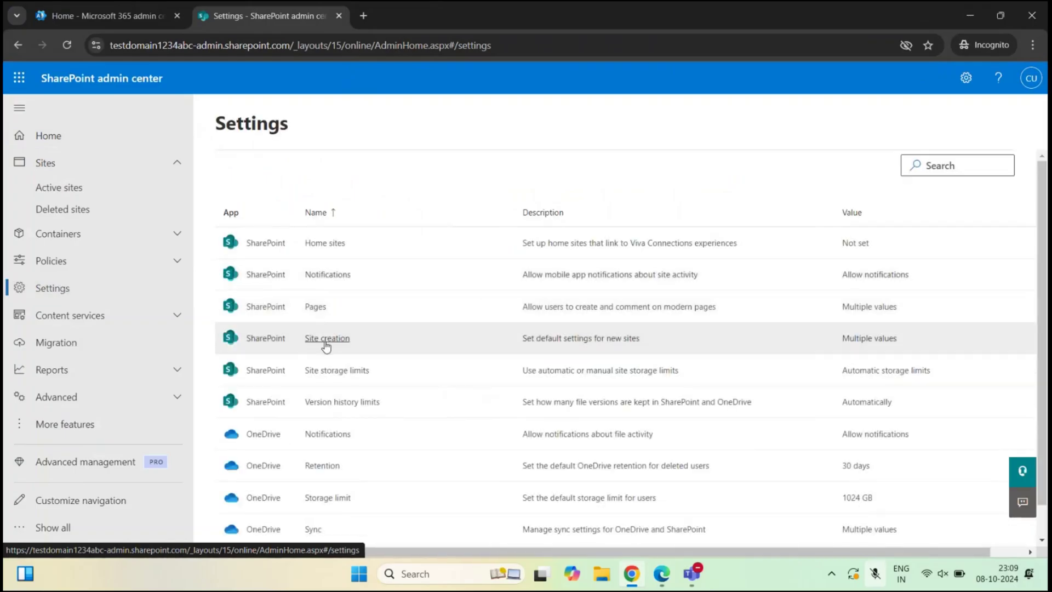
{"action": "left_click", "coordinate": [327, 342]}
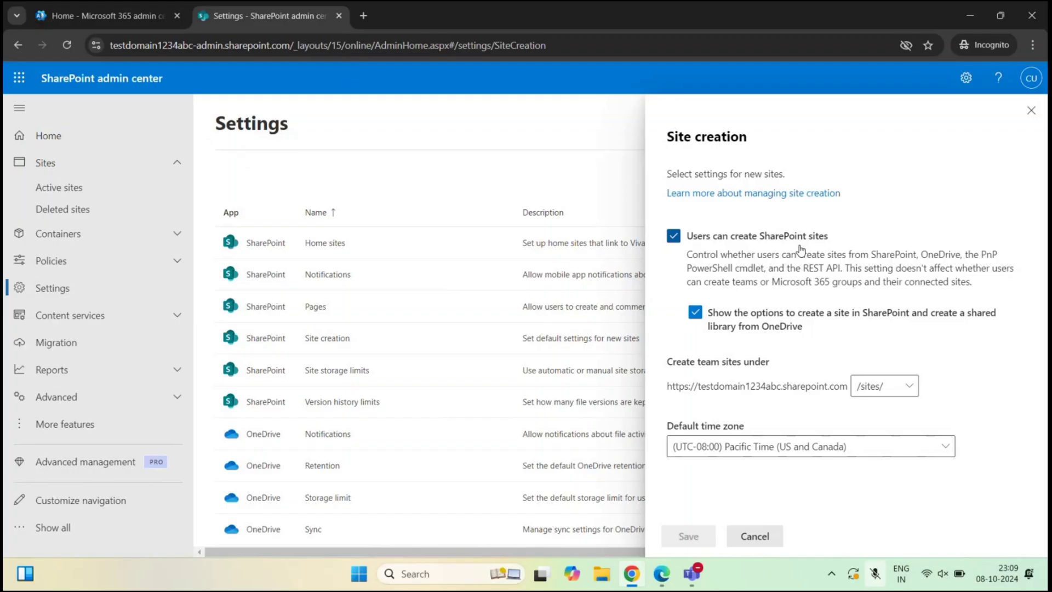
{"action": "left_click", "coordinate": [678, 236]}
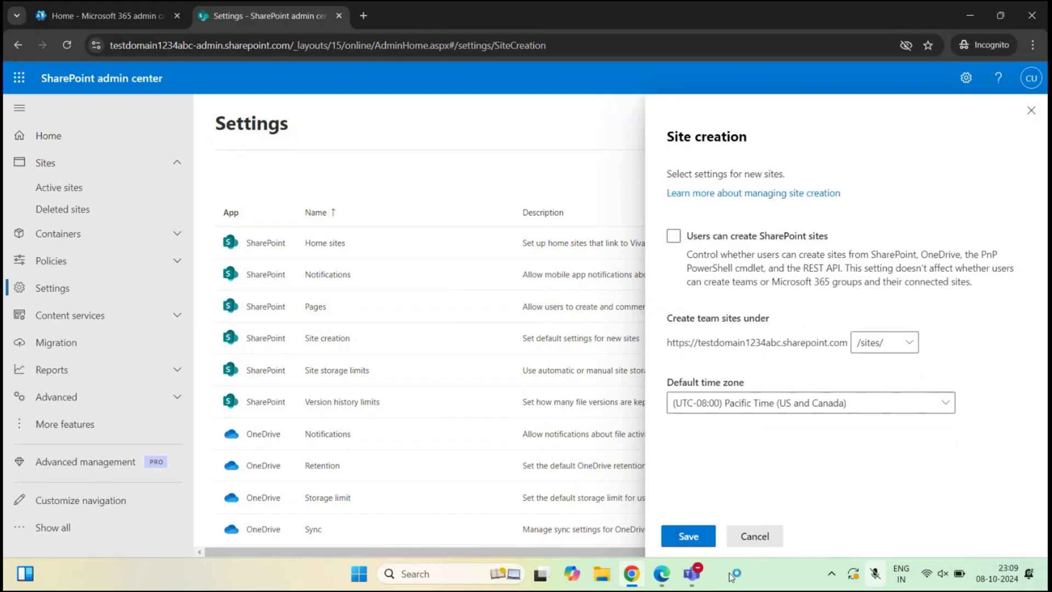
{"action": "left_click", "coordinate": [670, 534]}
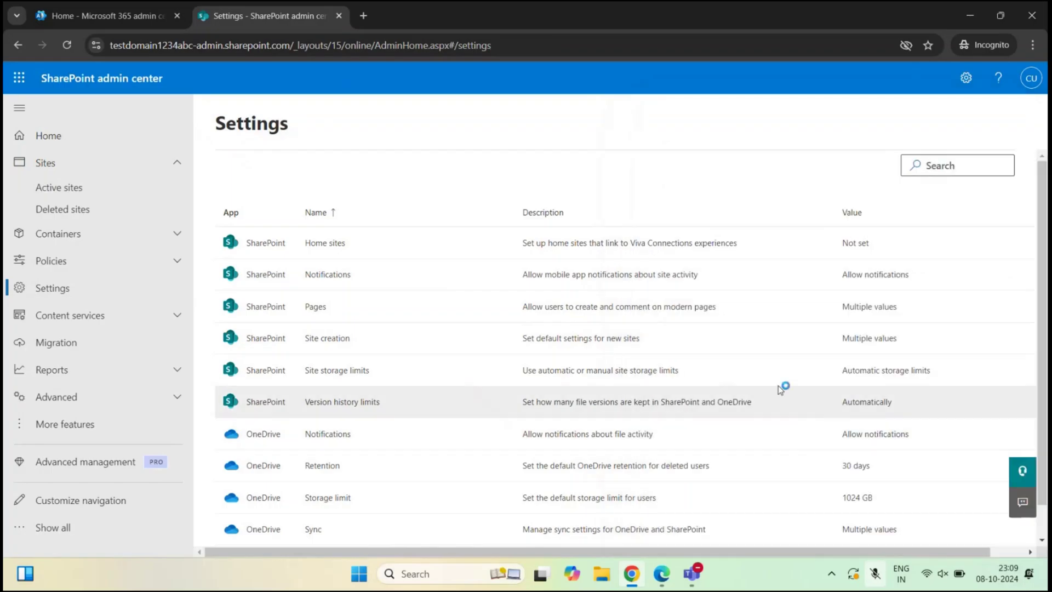
- Refresh the SharePoint home page to confirm it no longer offers site creation
{"action": "left_click", "coordinate": [661, 574]}
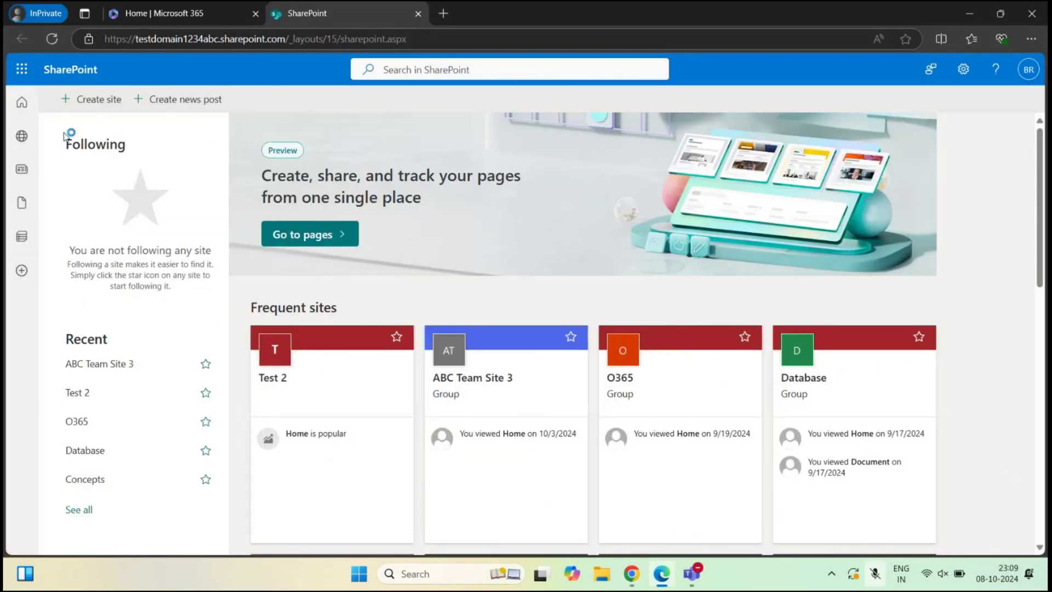
{"action": "left_click", "coordinate": [52, 38]}
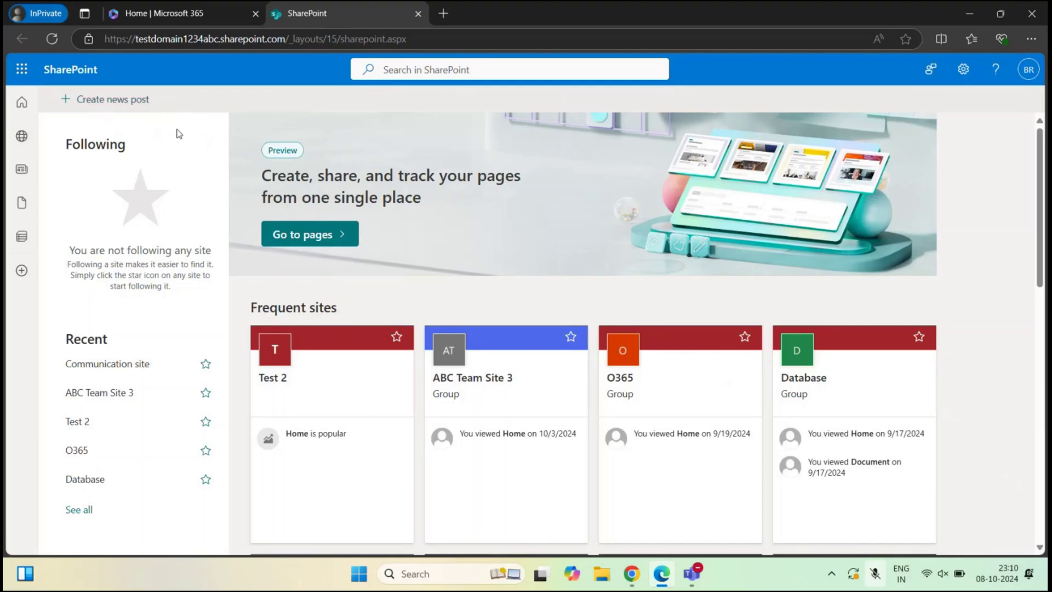
{"action": "left_click", "coordinate": [631, 573]}
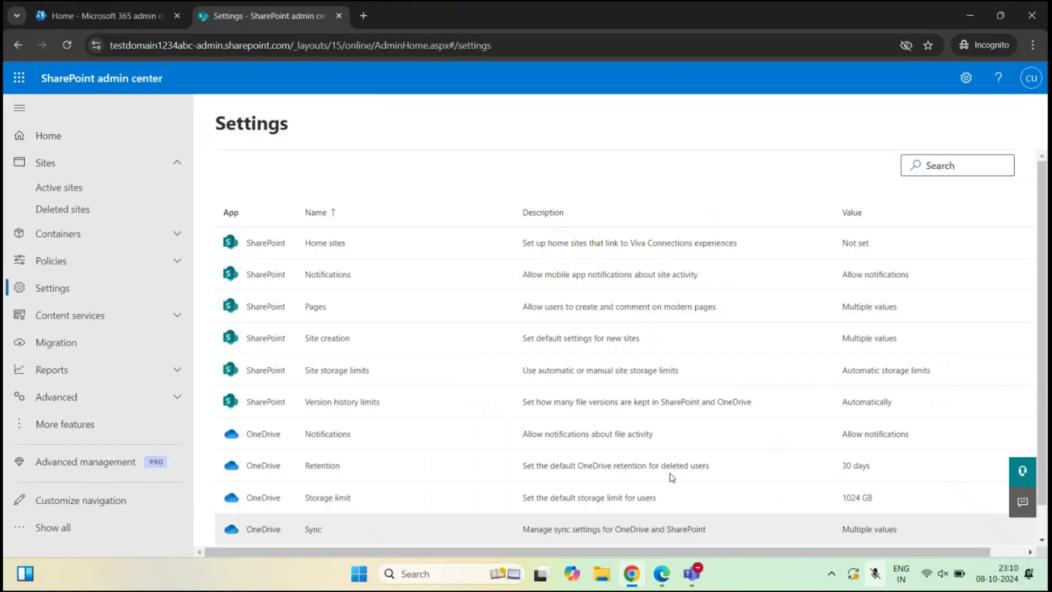
- Reopen the Site creation panel to confirm user site creation stays turned off
{"action": "left_click", "coordinate": [328, 339]}
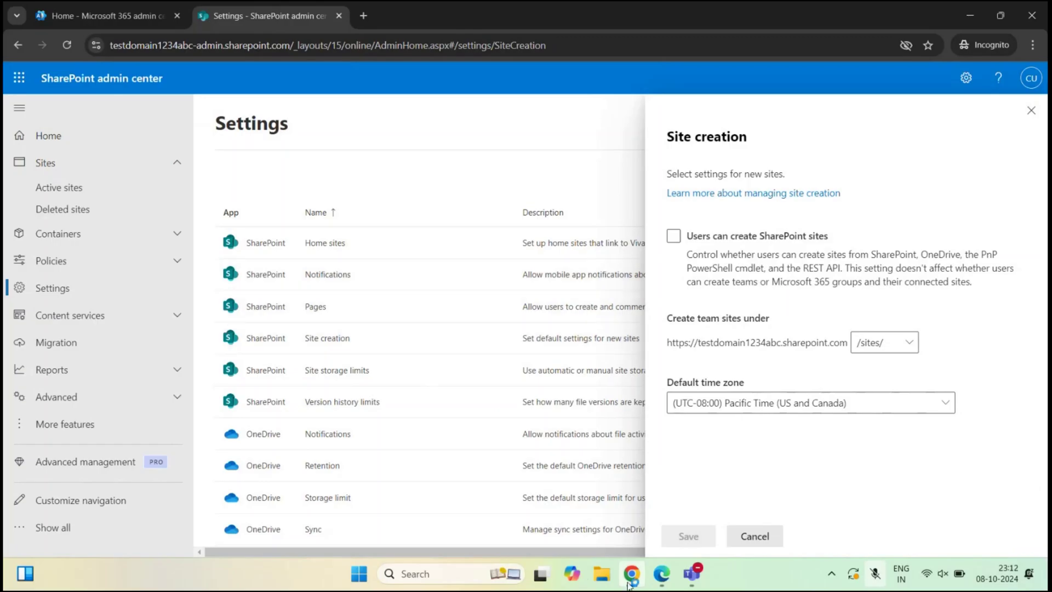
{"action": "left_click", "coordinate": [661, 575]}
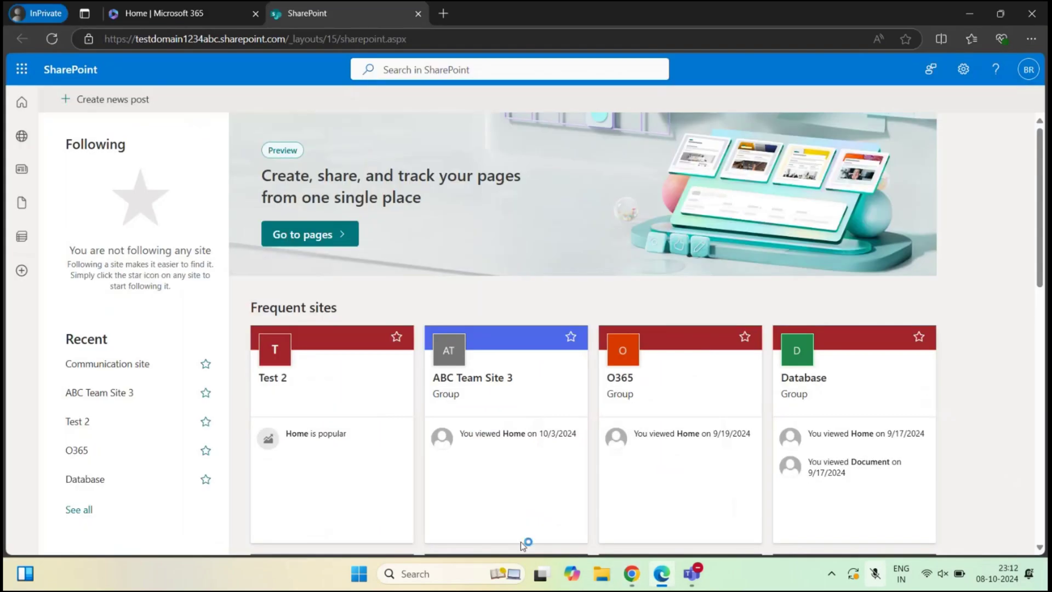
{"action": "left_click", "coordinate": [632, 573]}
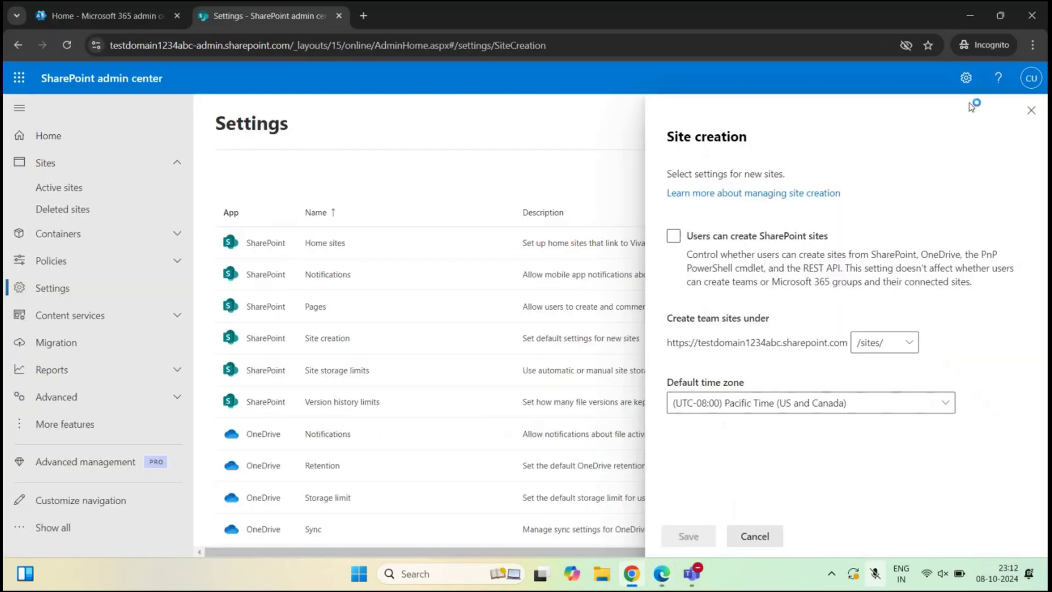
- Close the Site creation panel and open the classic settings page link
{"action": "left_click", "coordinate": [1032, 110]}
{"action": "scroll", "coordinate": [438, 409], "scroll_direction": "down", "scroll_amount": 1}
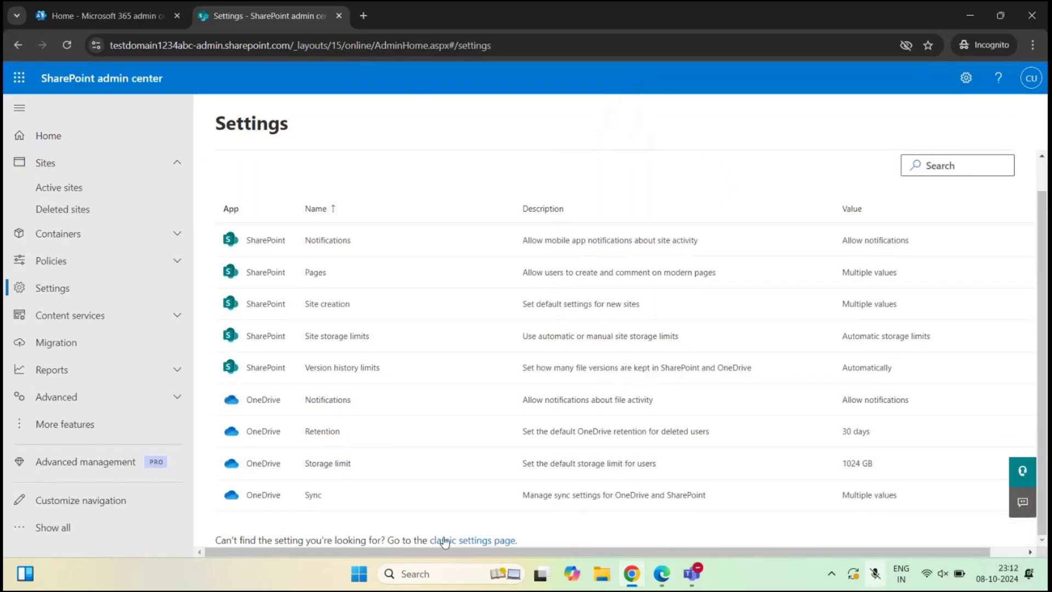
{"action": "left_click", "coordinate": [475, 542]}
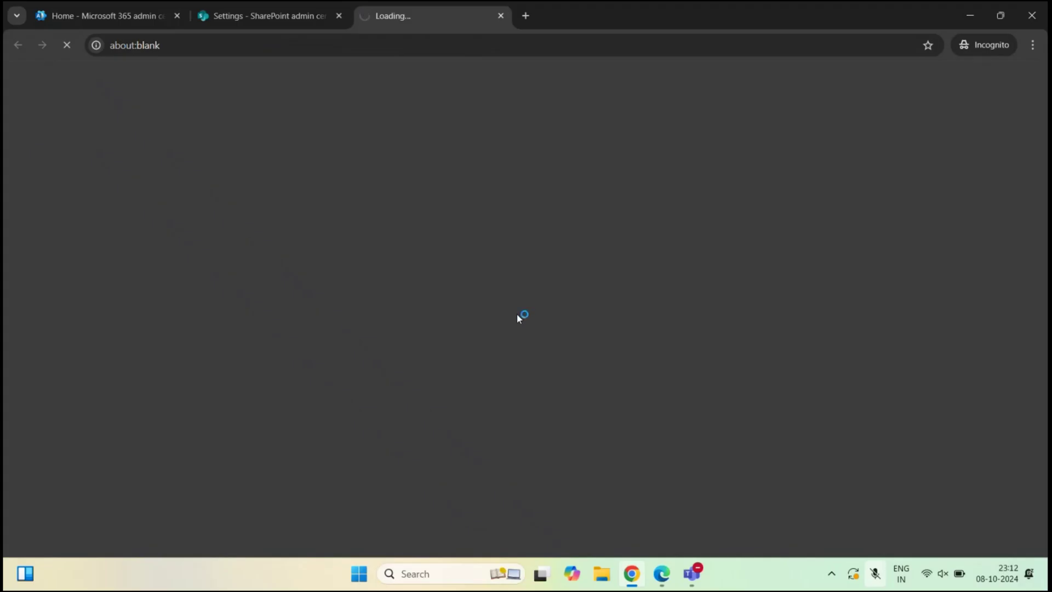
- Confirm the classic settings show 'Disable subsite creation for all sites' selected
{"action": "scroll", "coordinate": [508, 310], "scroll_direction": "down", "scroll_amount": 12}
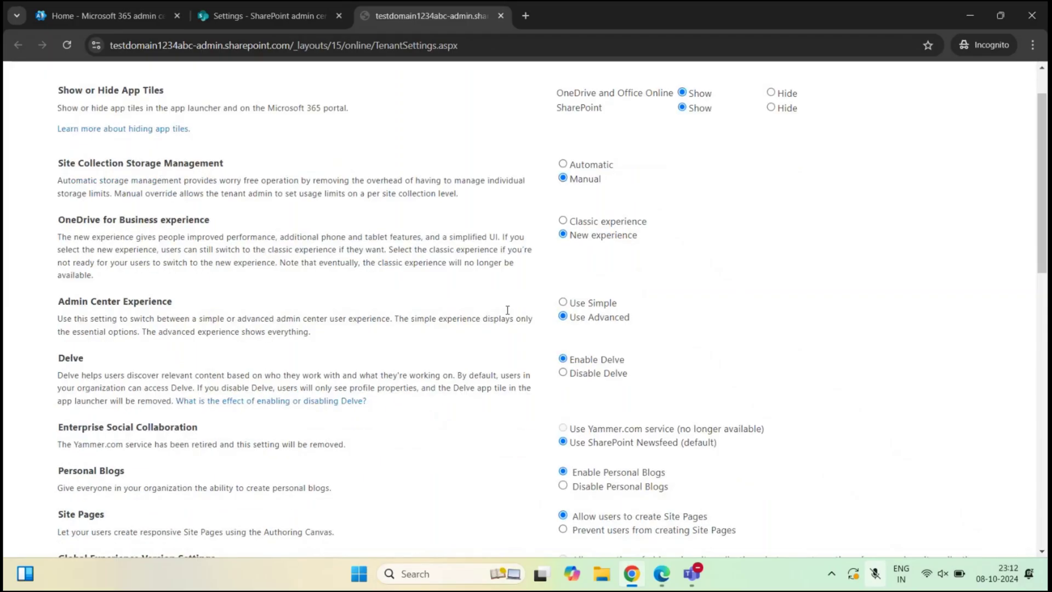
{"action": "left_click_drag", "start_coordinate": [58, 289], "coordinate": [76, 289]}
{"action": "left_click", "coordinate": [164, 291]}
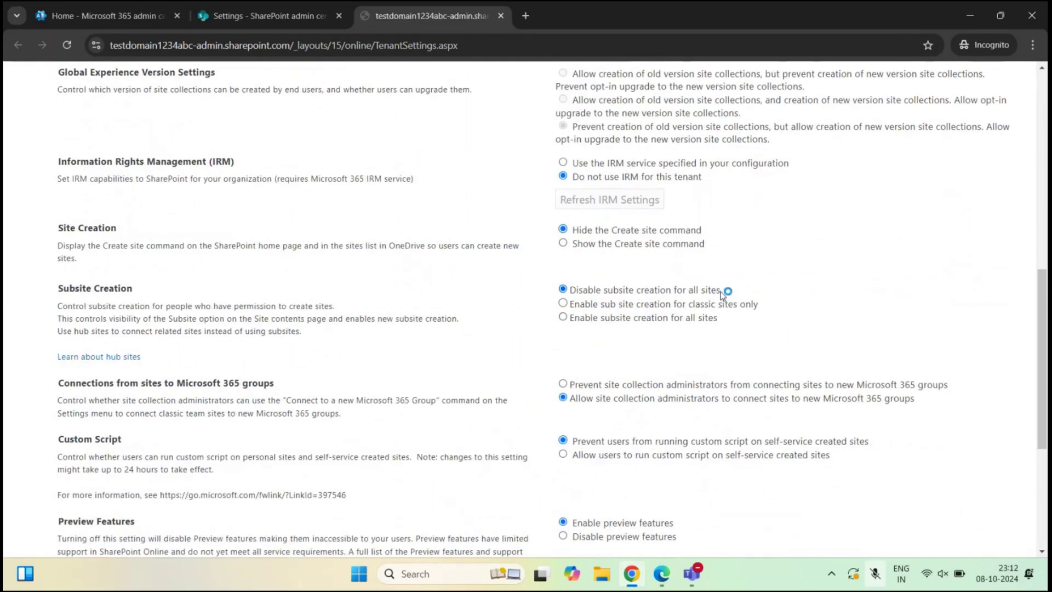
{"action": "left_click_drag", "start_coordinate": [721, 291], "coordinate": [573, 294]}
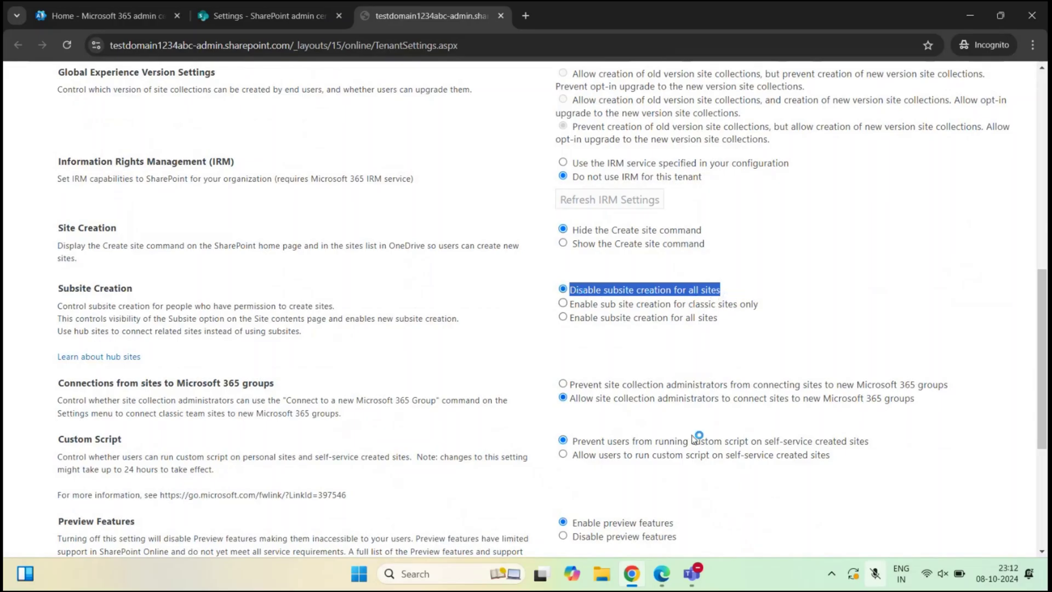
{"action": "left_click", "coordinate": [661, 574]}
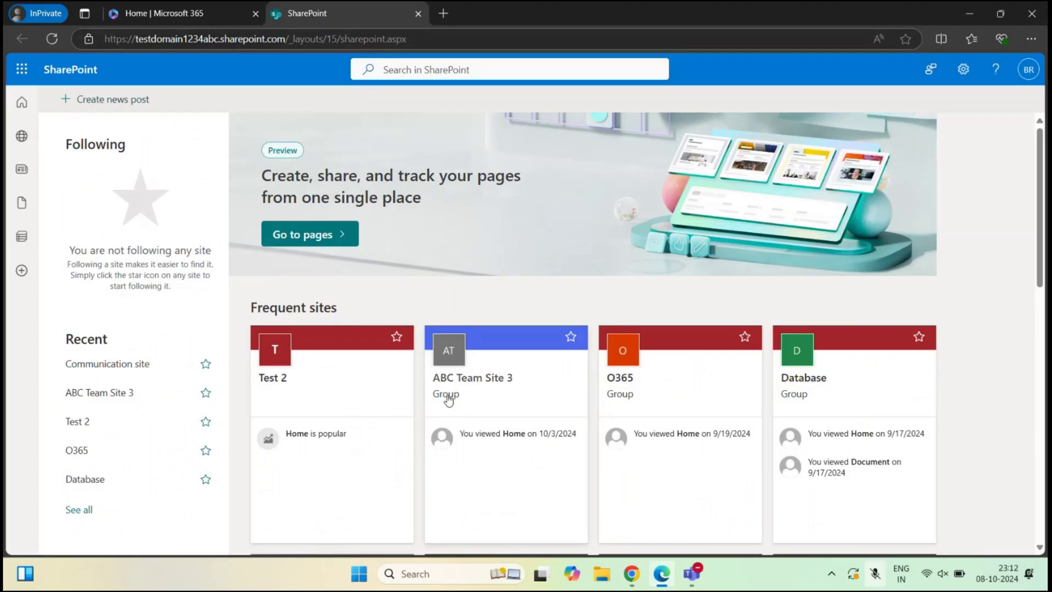
- Open Test 2's Subsites view and confirm New offers no way to create a subsite
{"action": "left_click", "coordinate": [333, 377]}
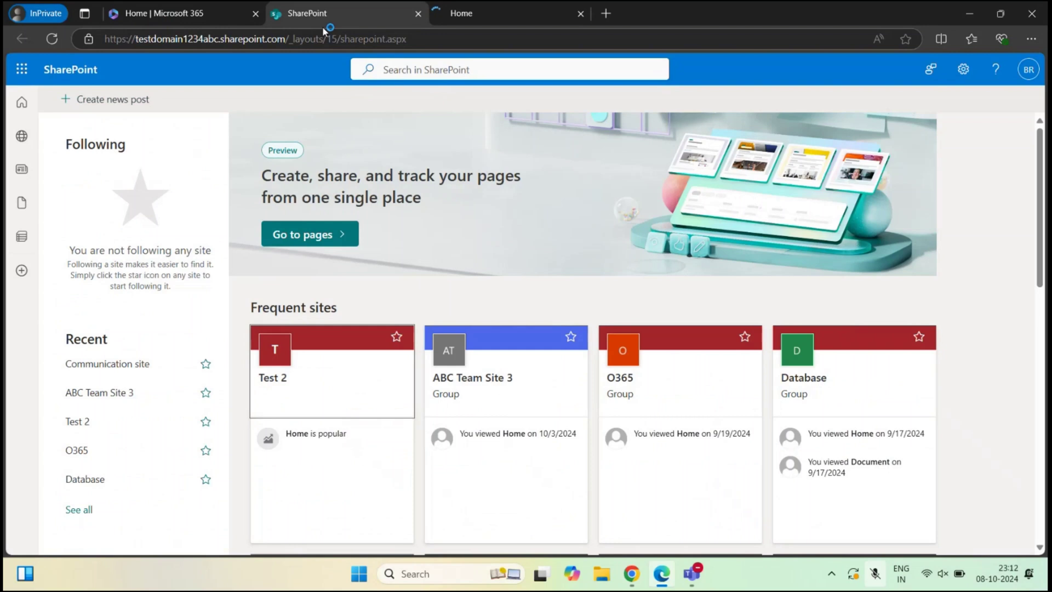
{"action": "scroll", "coordinate": [91, 329], "scroll_direction": "down", "scroll_amount": 1}
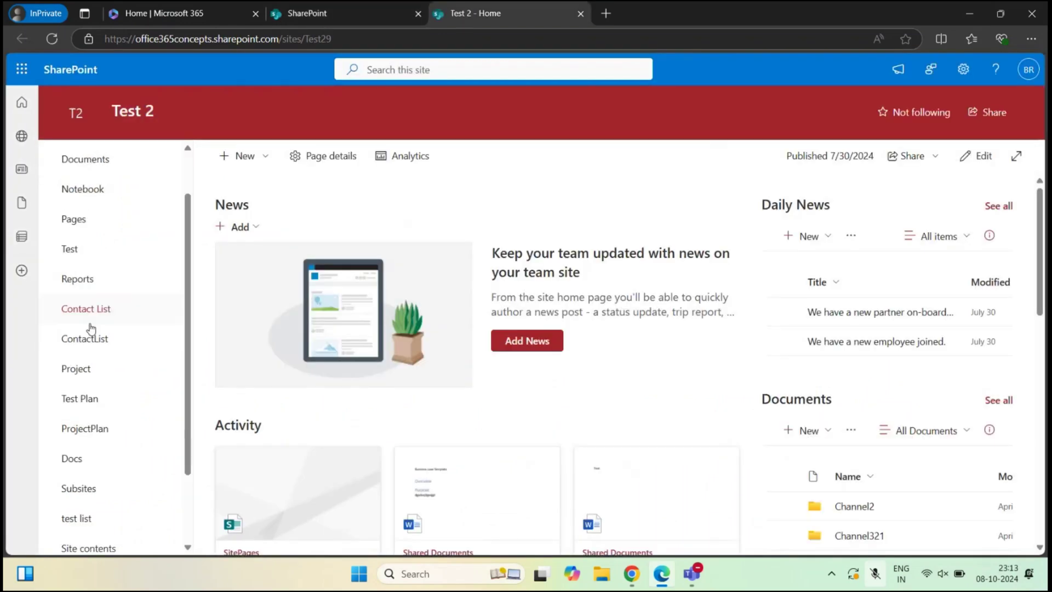
{"action": "scroll", "coordinate": [91, 329], "scroll_direction": "down", "scroll_amount": 2}
{"action": "left_click", "coordinate": [86, 454]}
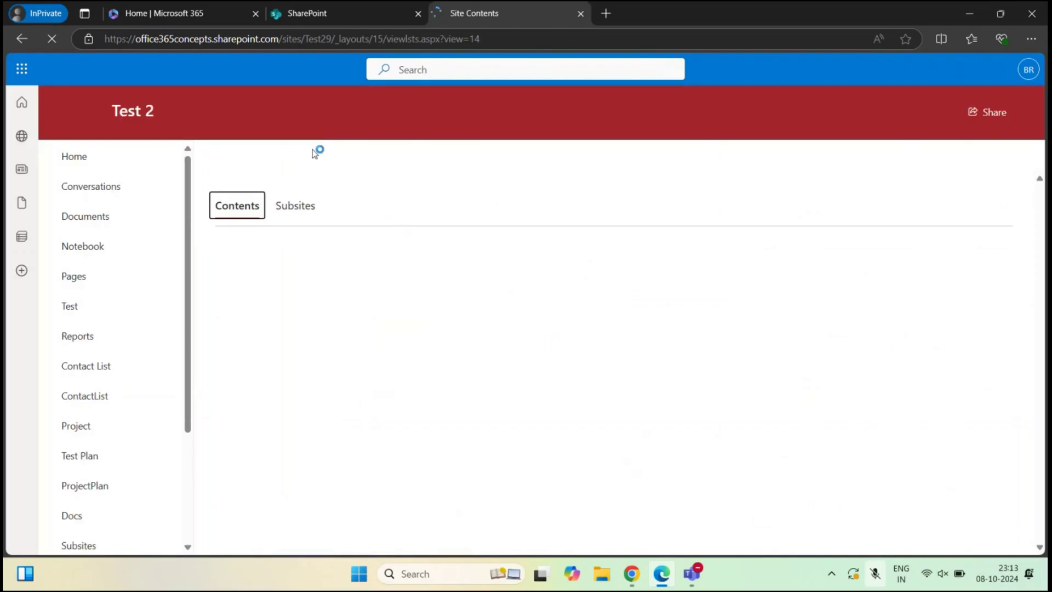
{"action": "left_click", "coordinate": [295, 206]}
{"action": "left_click", "coordinate": [253, 155]}
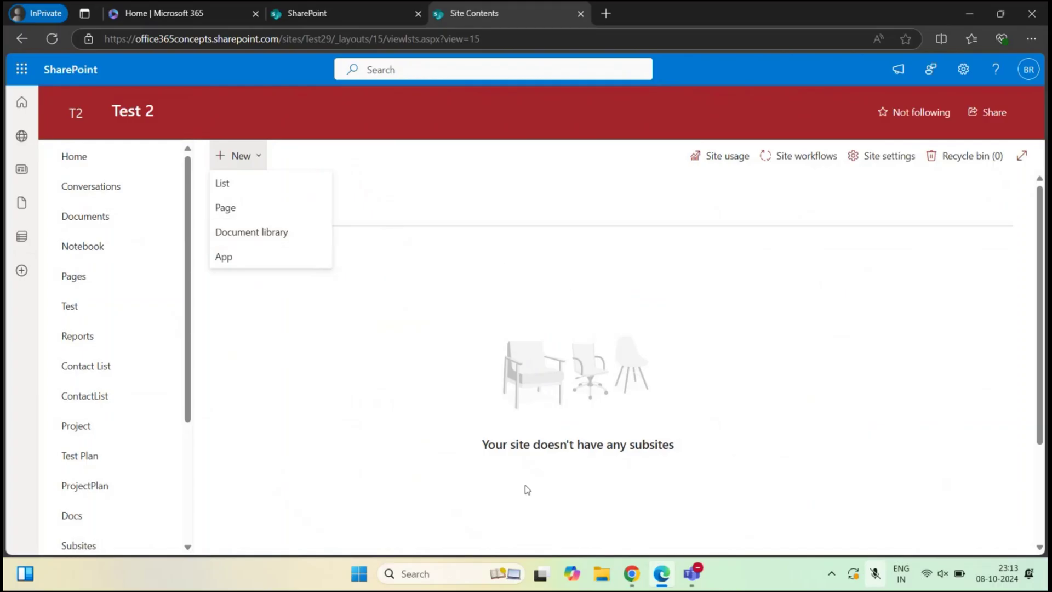
{"action": "left_click", "coordinate": [631, 573]}
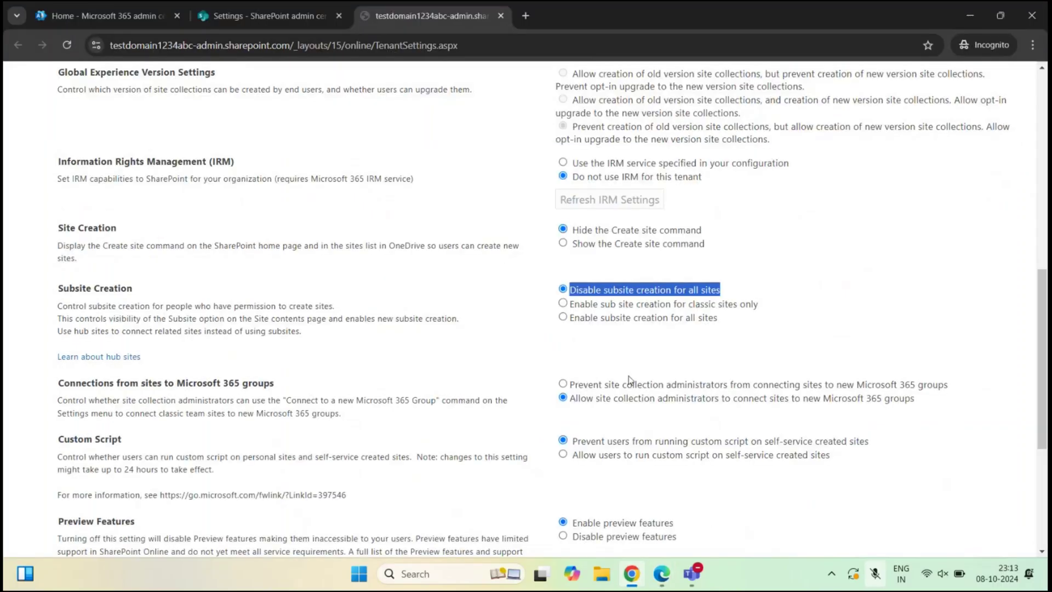
- Select 'Enable subsite creation for all sites' and save the classic settings with OK
{"action": "left_click", "coordinate": [563, 317]}
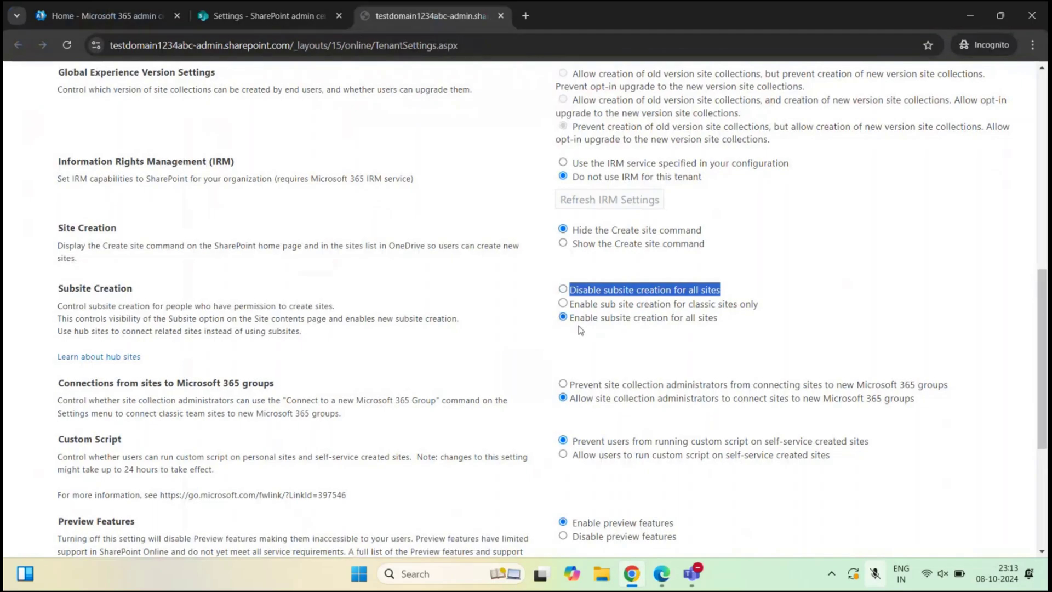
{"action": "left_click", "coordinate": [619, 327]}
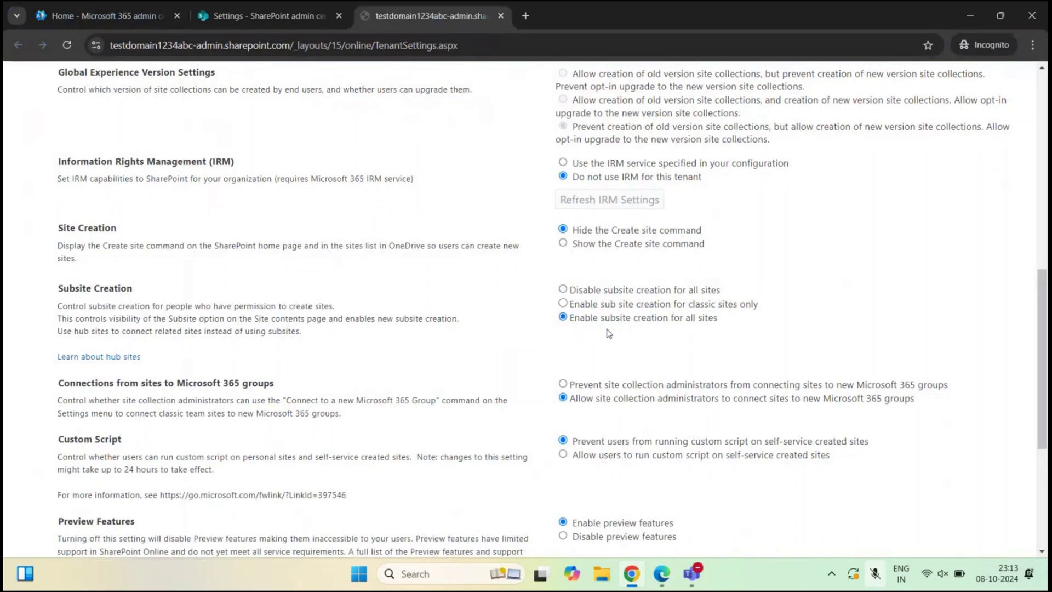
{"action": "scroll", "coordinate": [685, 331], "scroll_direction": "down", "scroll_amount": 5}
{"action": "left_click", "coordinate": [862, 511]}
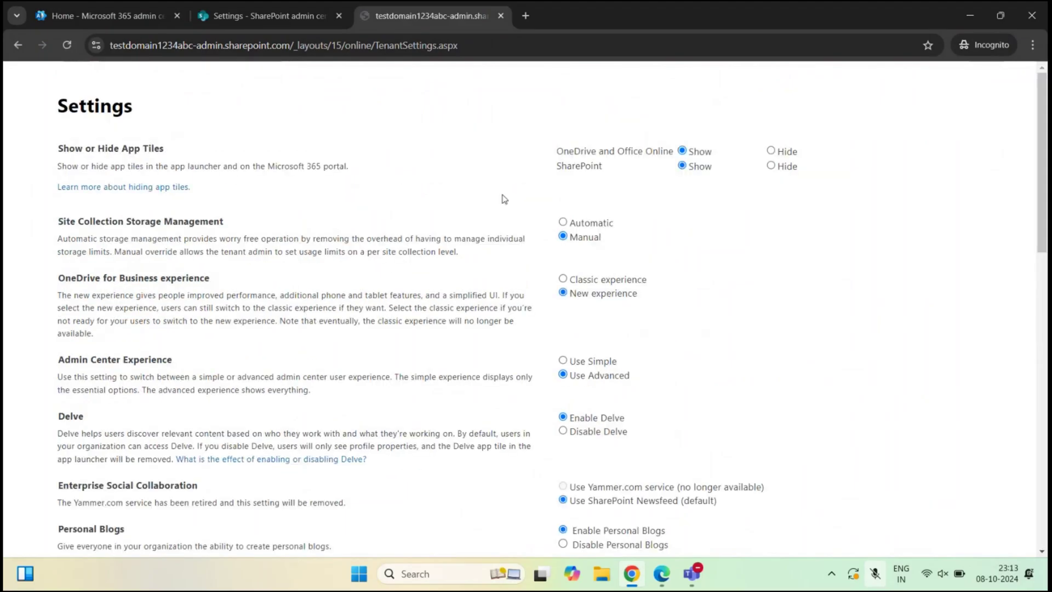
- Reload Test 2's Subsites view and check that New now offers Subsite
{"action": "left_click", "coordinate": [674, 471]}
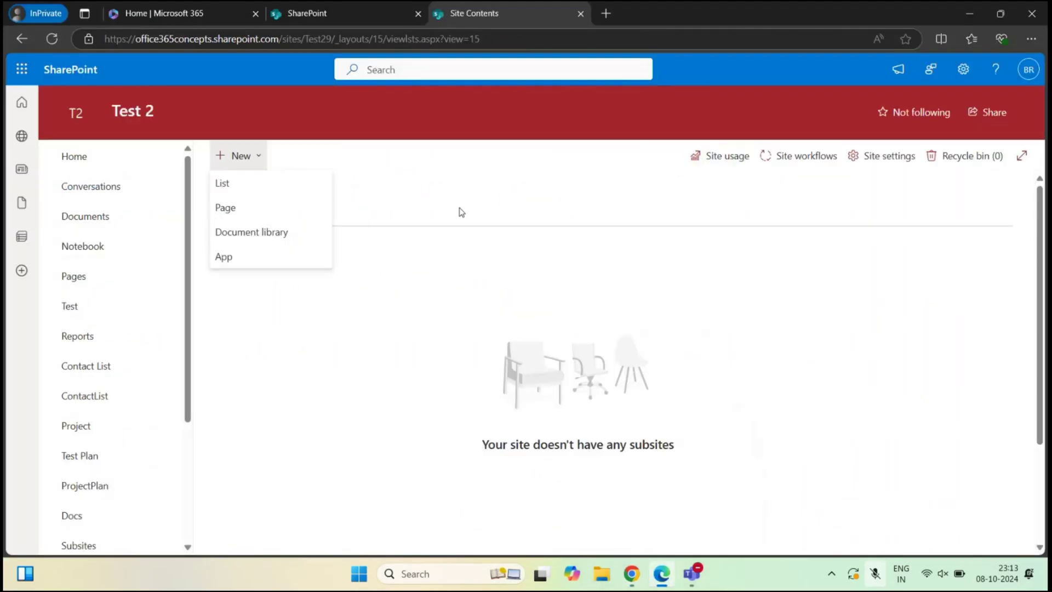
{"action": "left_click", "coordinate": [296, 208]}
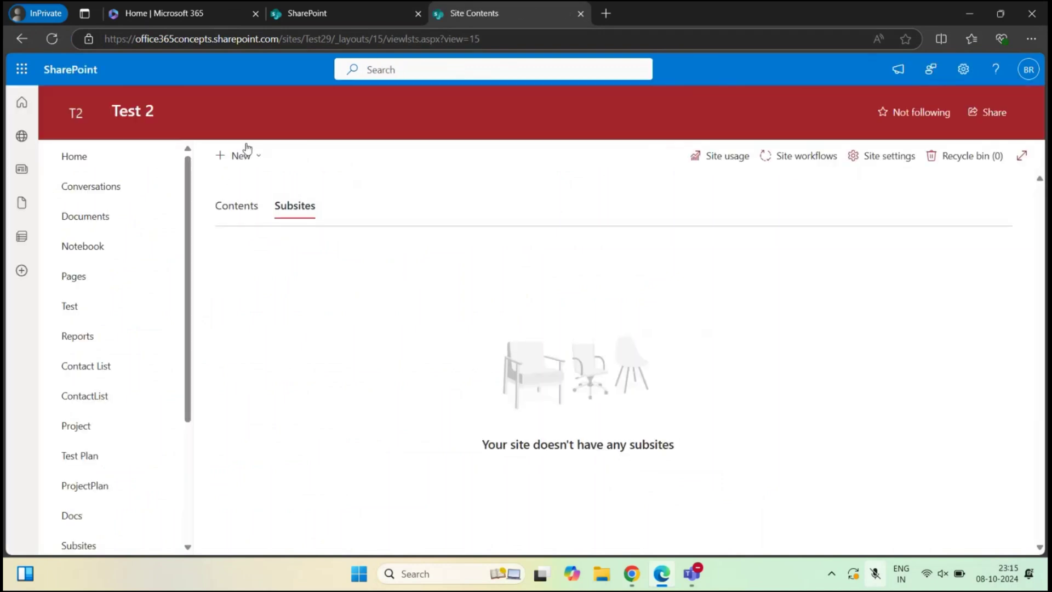
{"action": "left_click", "coordinate": [239, 156]}
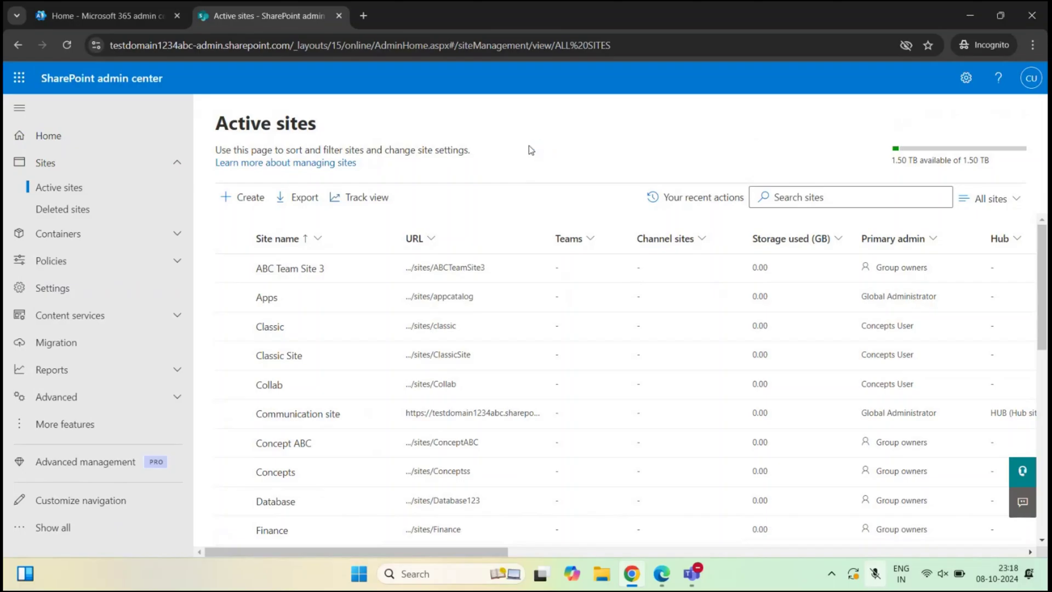
- Open the ABC Team Site 3 card from Frequent sites in the private window
{"action": "key", "text": "alt+Tab"}
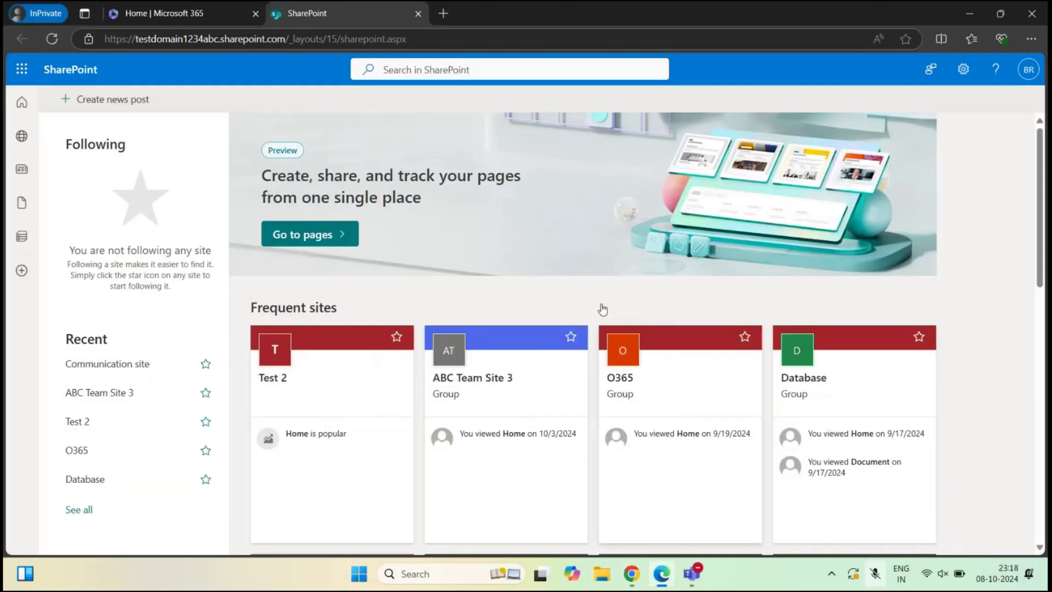
{"action": "left_click", "coordinate": [504, 392]}
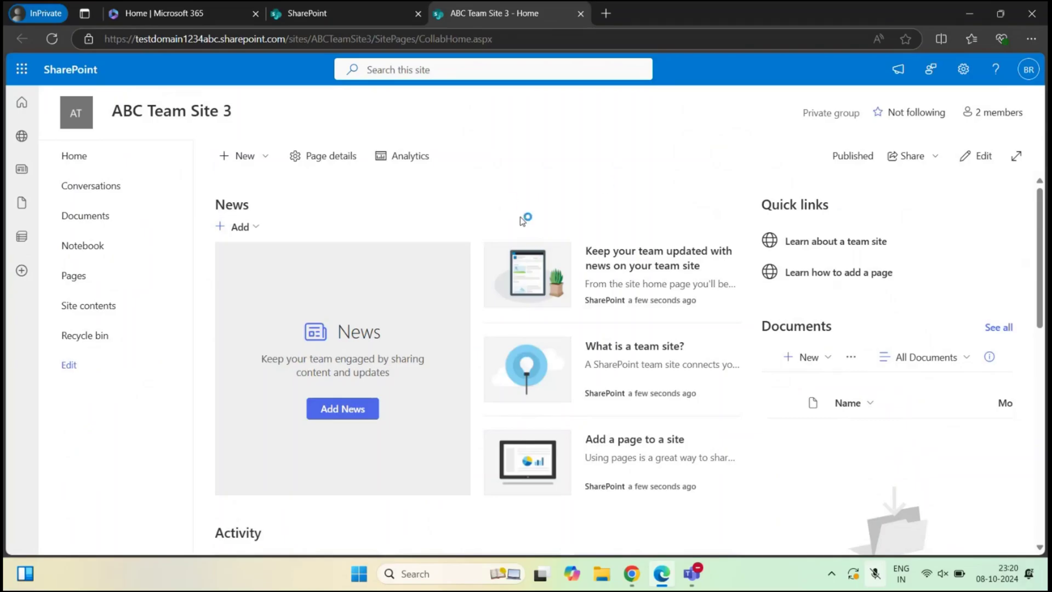
- Set ABC Team Site 3's Hub site association to HUB in Site information and save
{"action": "left_click", "coordinate": [964, 69]}
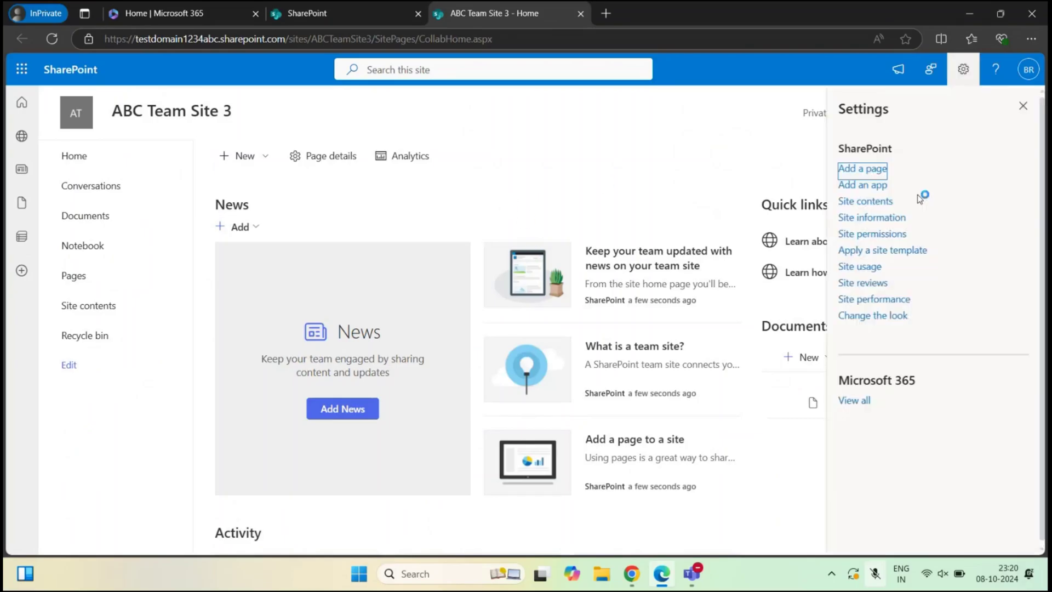
{"action": "left_click", "coordinate": [876, 217]}
{"action": "left_click_drag", "start_coordinate": [831, 252], "coordinate": [930, 253]}
{"action": "left_click", "coordinate": [885, 272]}
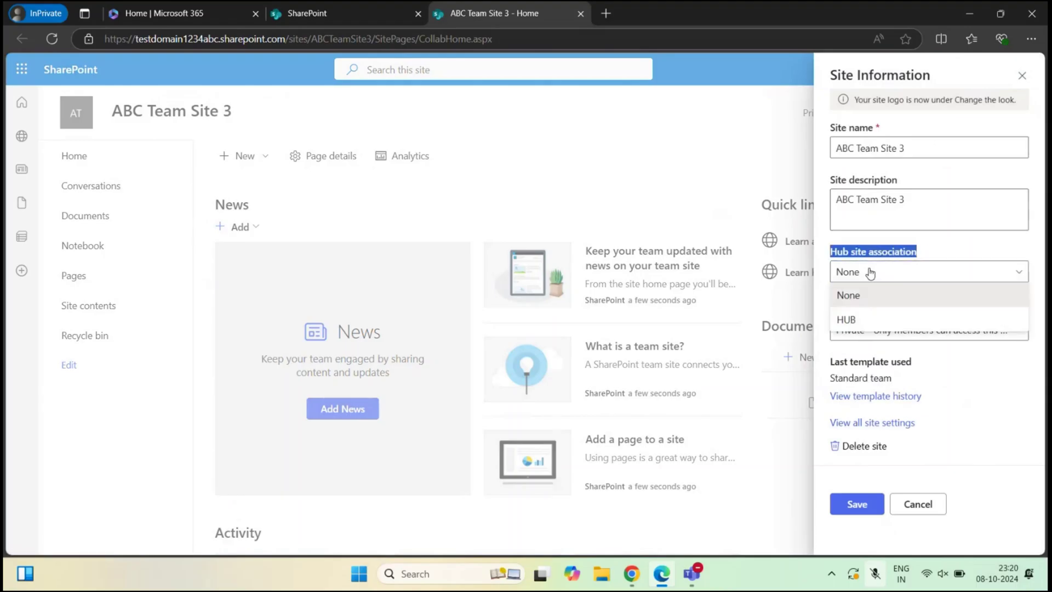
{"action": "left_click", "coordinate": [869, 323]}
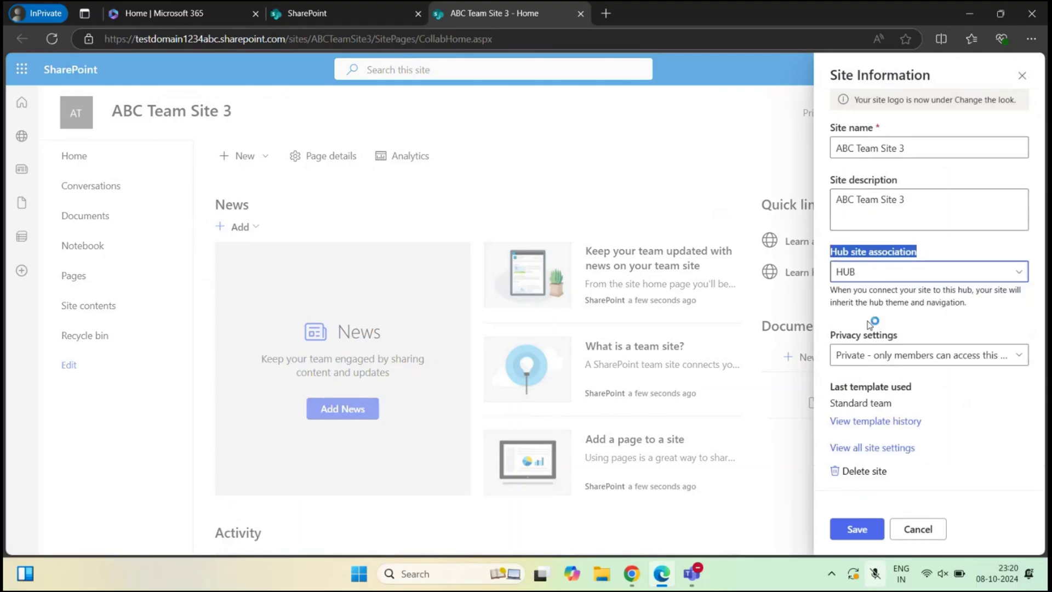
{"action": "left_click", "coordinate": [926, 251]}
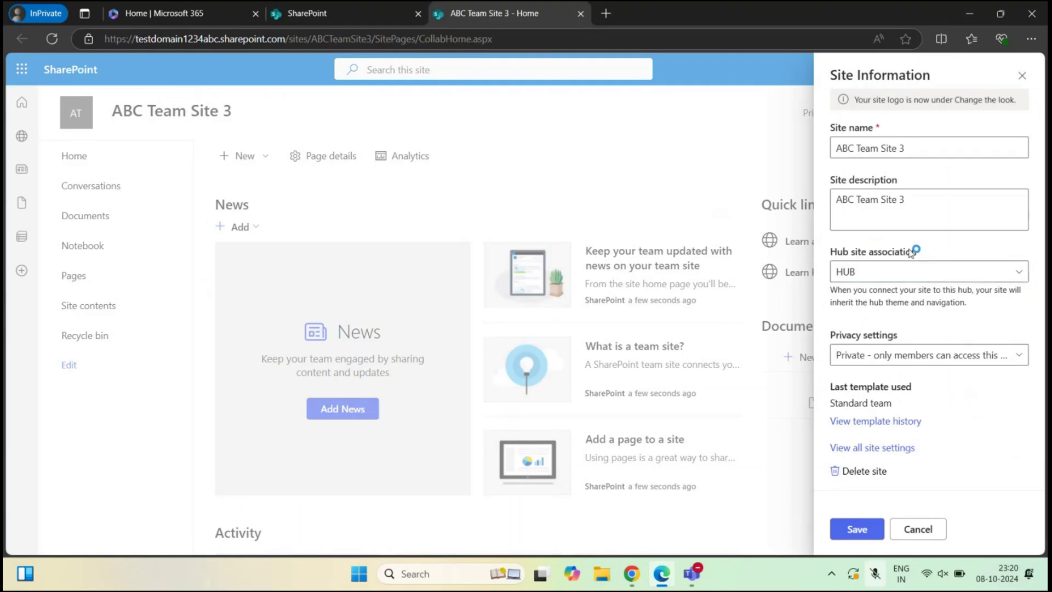
{"action": "left_click", "coordinate": [854, 272]}
{"action": "left_click", "coordinate": [866, 323]}
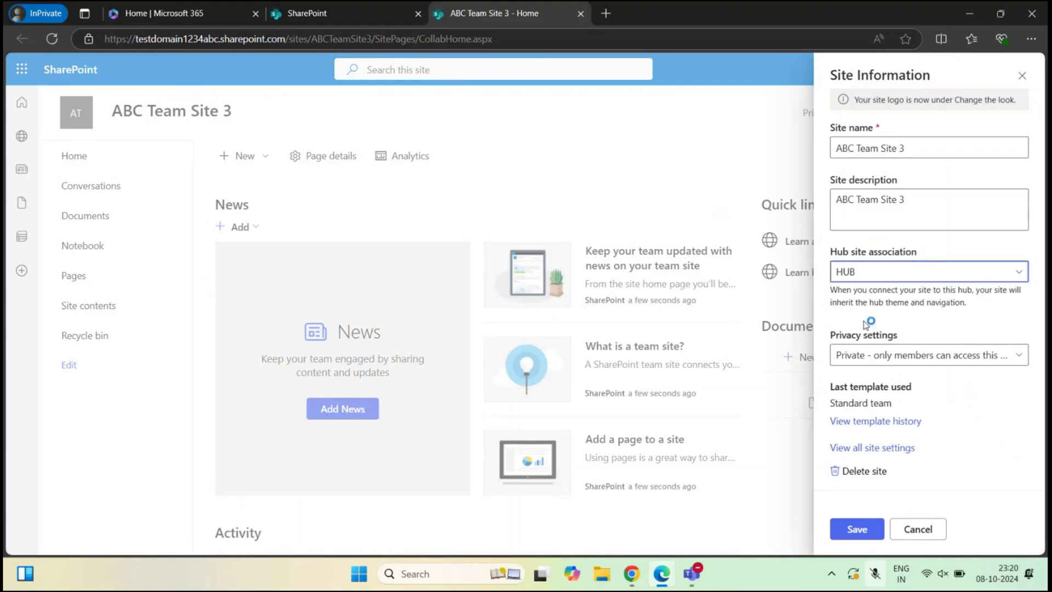
{"action": "left_click", "coordinate": [860, 528]}
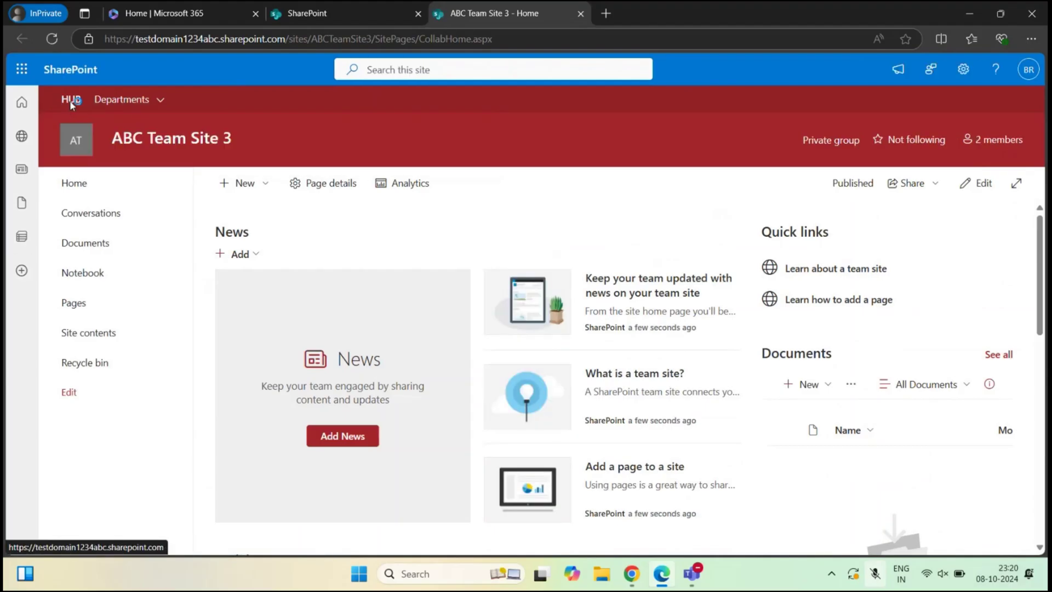
{"action": "left_click", "coordinate": [71, 100]}
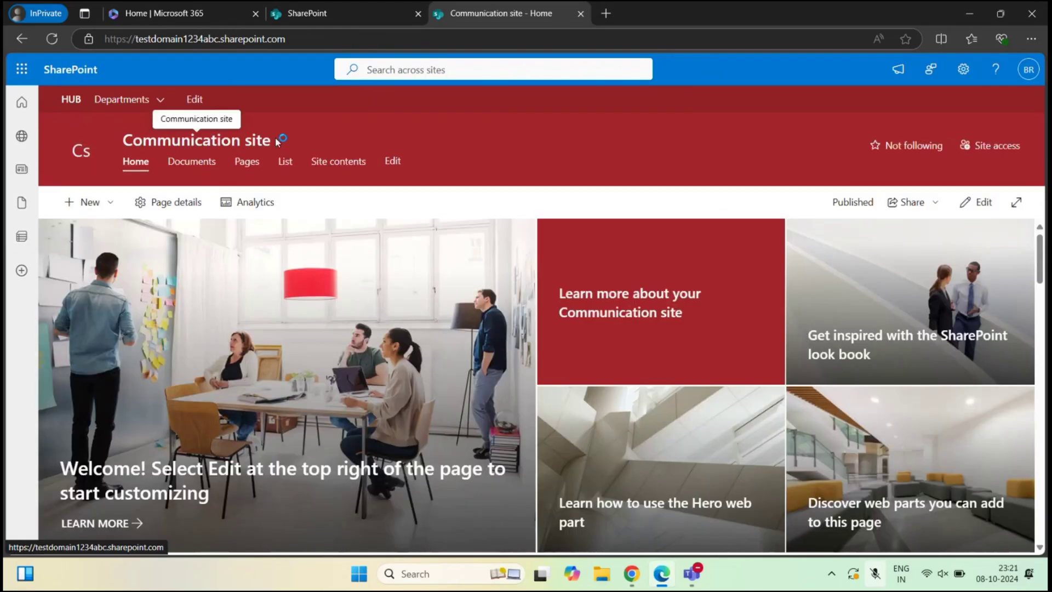
{"action": "left_click", "coordinate": [19, 45]}
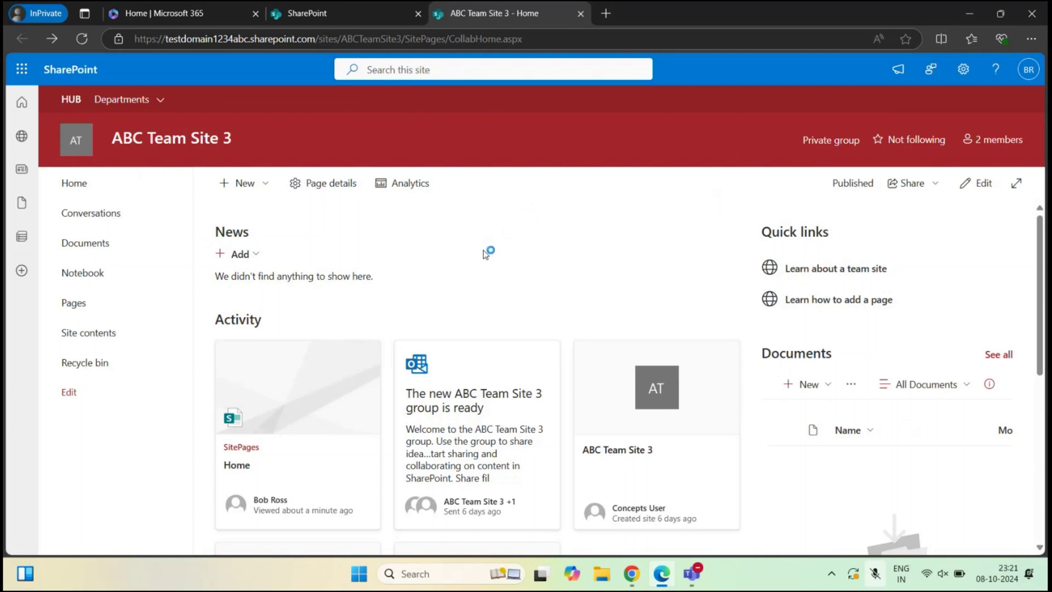
- Change ABC Team Site 3's Hub site association to None in Site information and save
{"action": "left_click", "coordinate": [963, 69]}
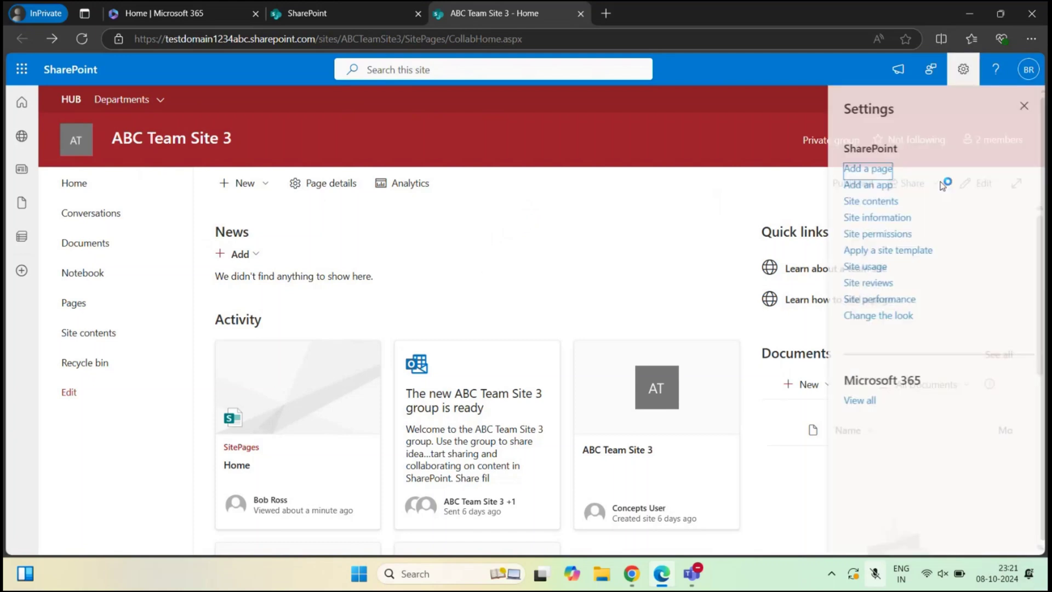
{"action": "left_click", "coordinate": [873, 218]}
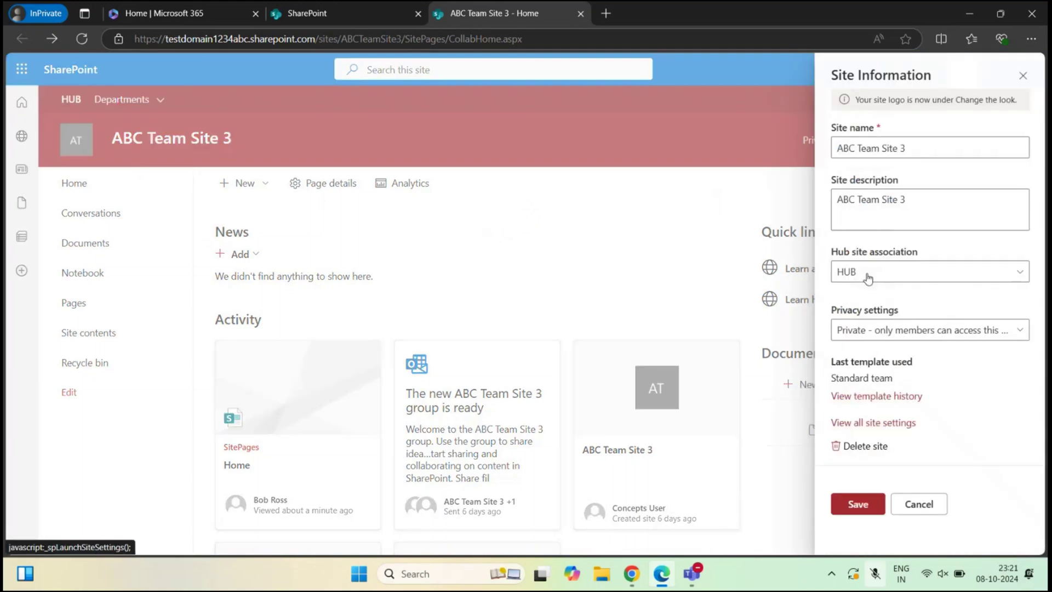
{"action": "left_click", "coordinate": [861, 271]}
{"action": "left_click", "coordinate": [856, 303]}
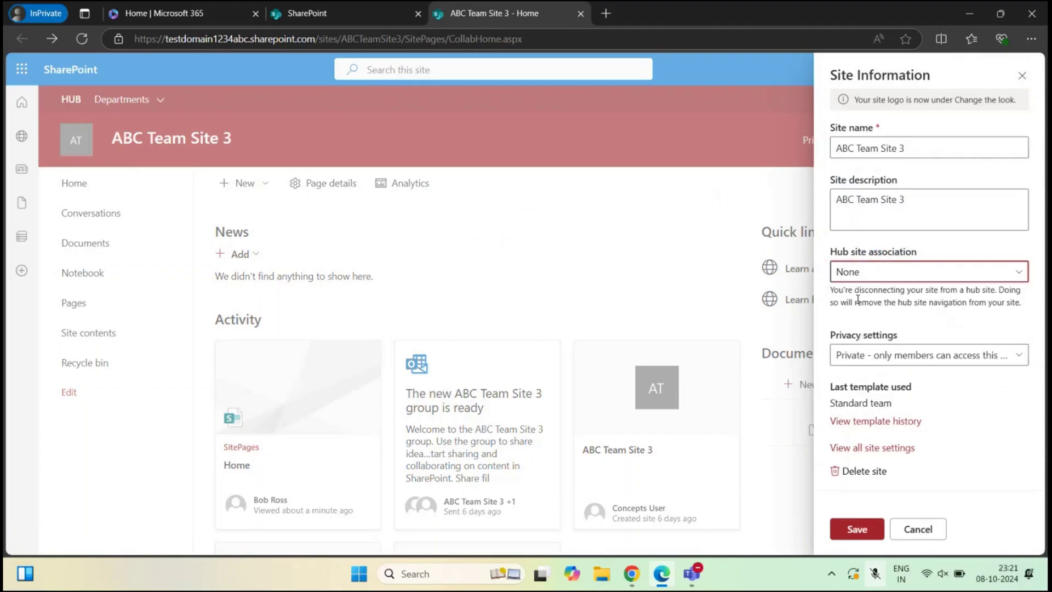
{"action": "left_click", "coordinate": [857, 533]}
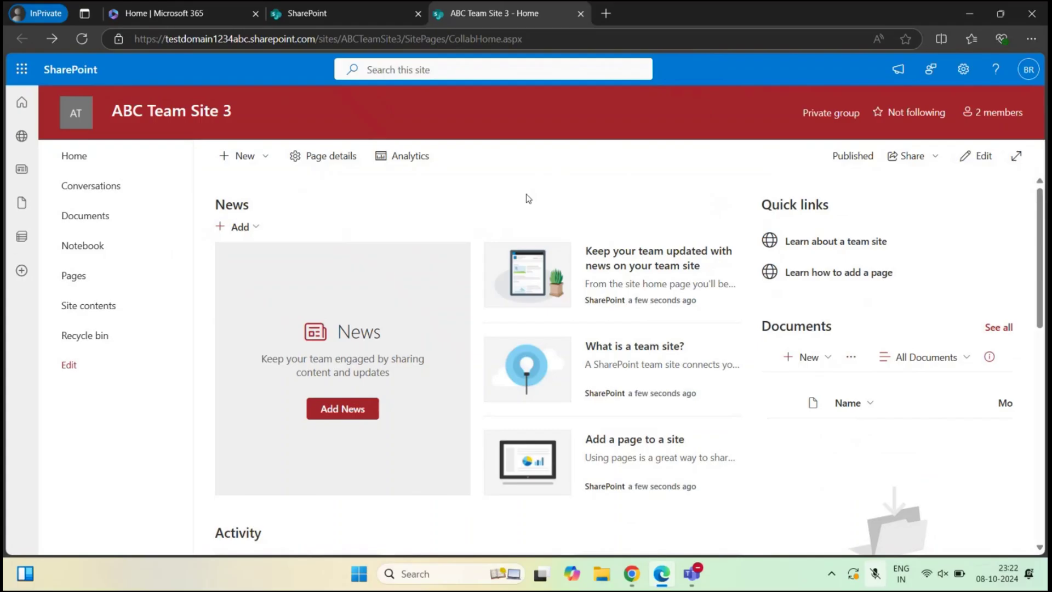
- From Active sites, open the Communication site's Hub tab and edit the settings of its hub, HUB
{"action": "mouse_move", "coordinate": [633, 573]}
{"action": "left_click", "coordinate": [640, 500]}
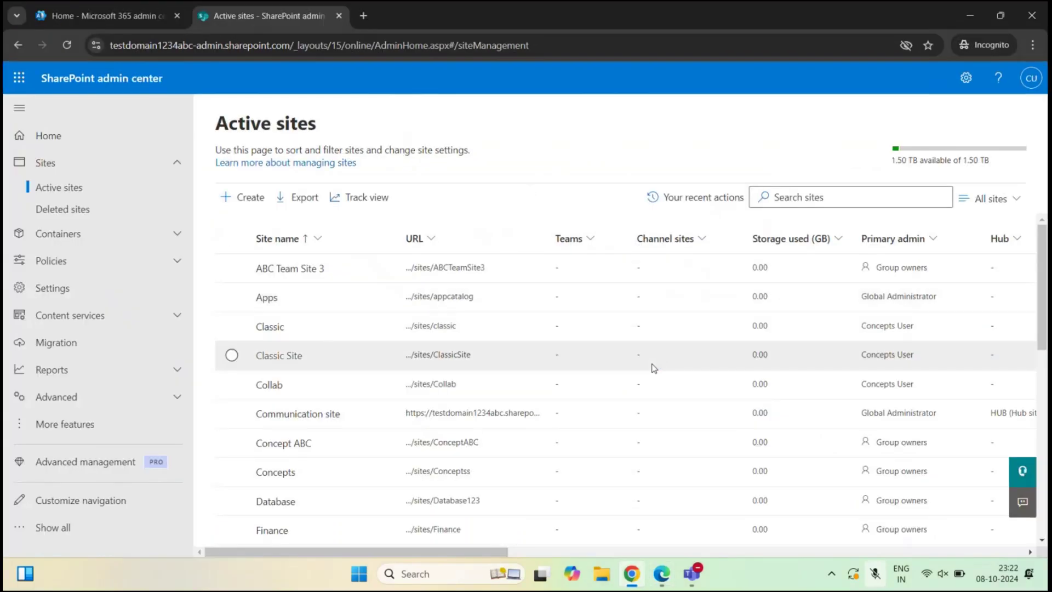
{"action": "scroll", "coordinate": [654, 367], "scroll_direction": "right", "scroll_amount": 3}
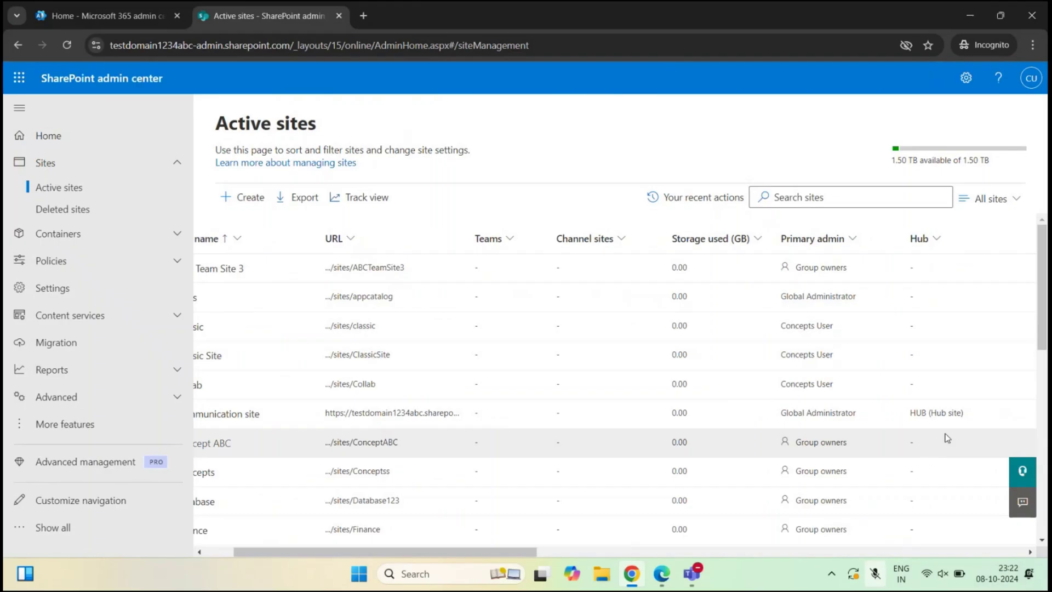
{"action": "scroll", "coordinate": [947, 417], "scroll_direction": "left", "scroll_amount": 3}
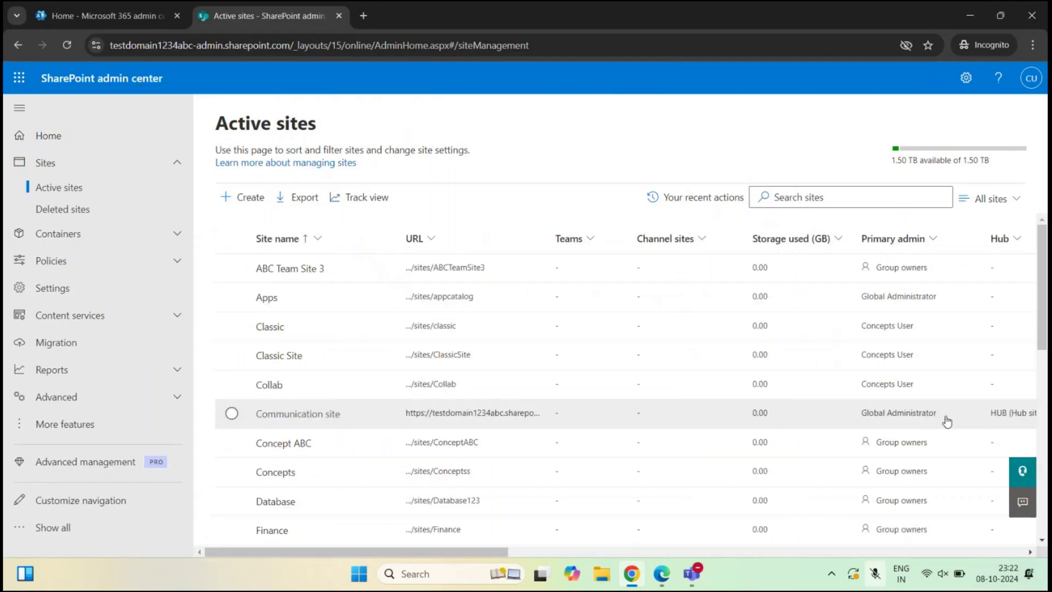
{"action": "left_click", "coordinate": [298, 414]}
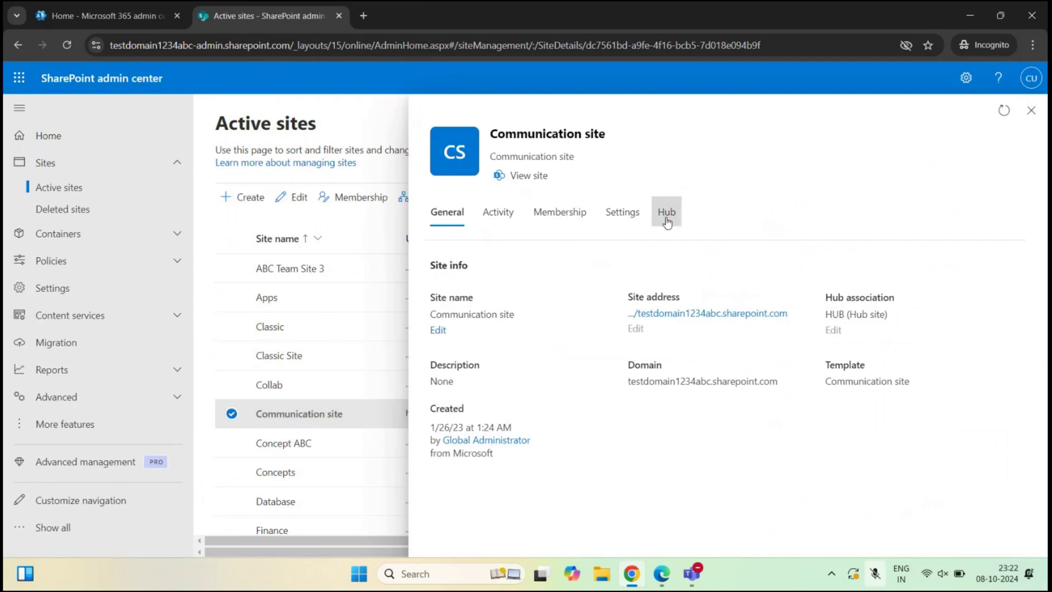
{"action": "left_click", "coordinate": [667, 222]}
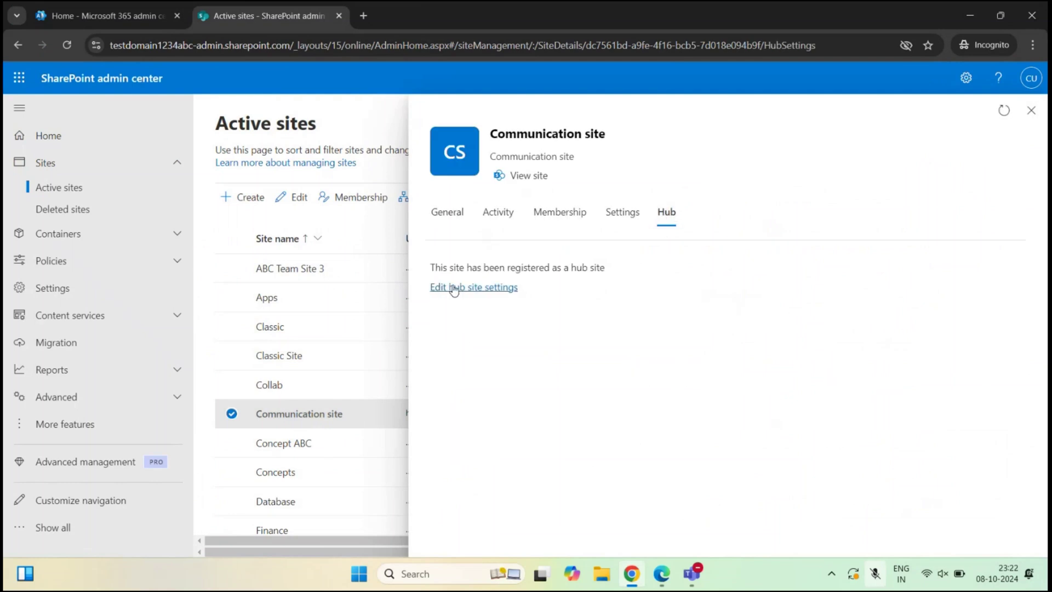
{"action": "left_click", "coordinate": [482, 294]}
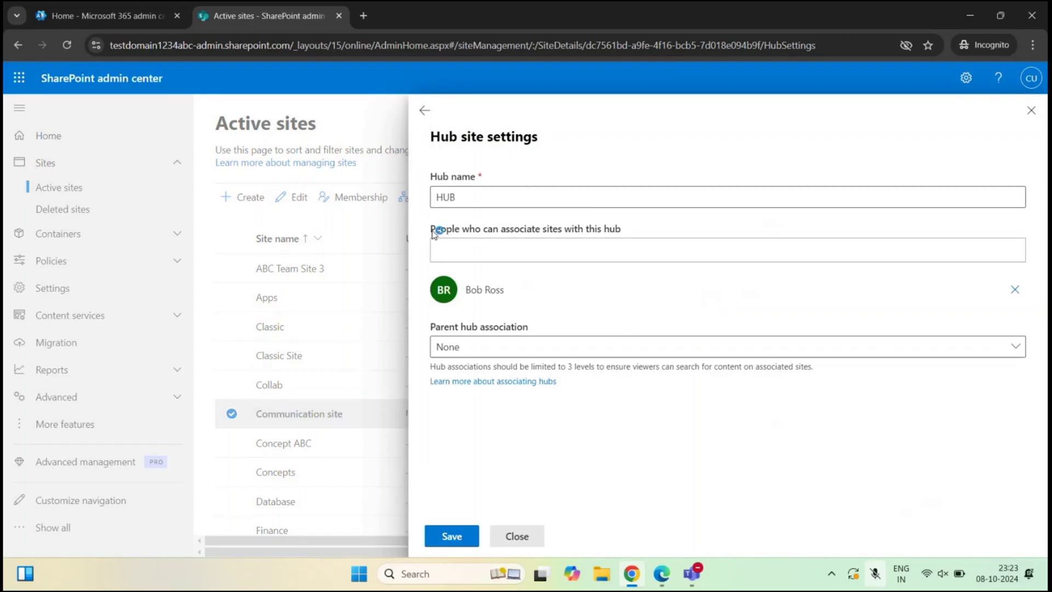
- Allow only Concepts User to associate sites with HUB, remove the other user, and save
{"action": "left_click_drag", "start_coordinate": [434, 233], "coordinate": [639, 236]}
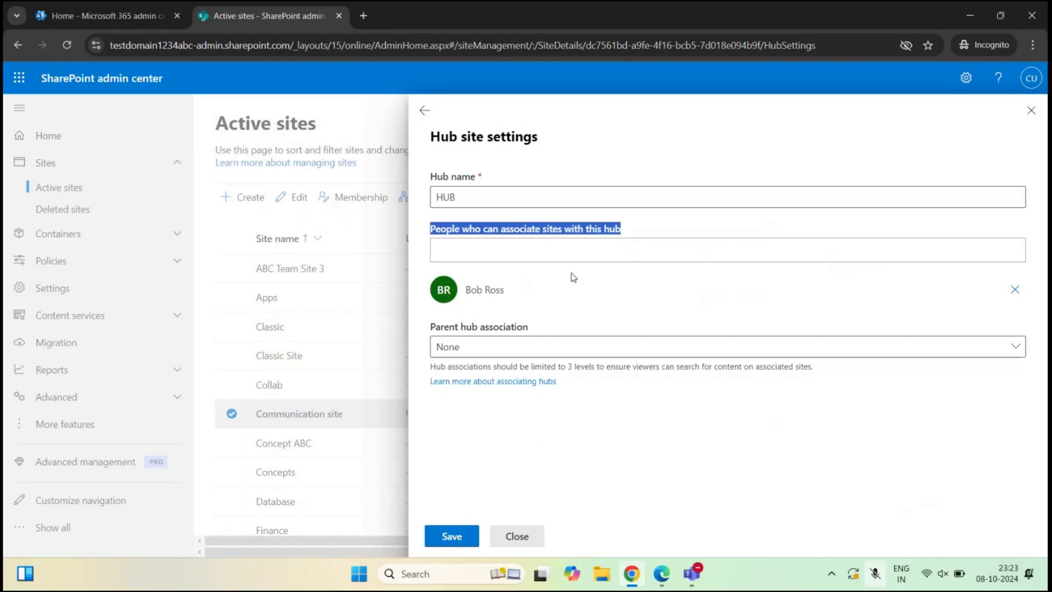
{"action": "left_click", "coordinate": [473, 254]}
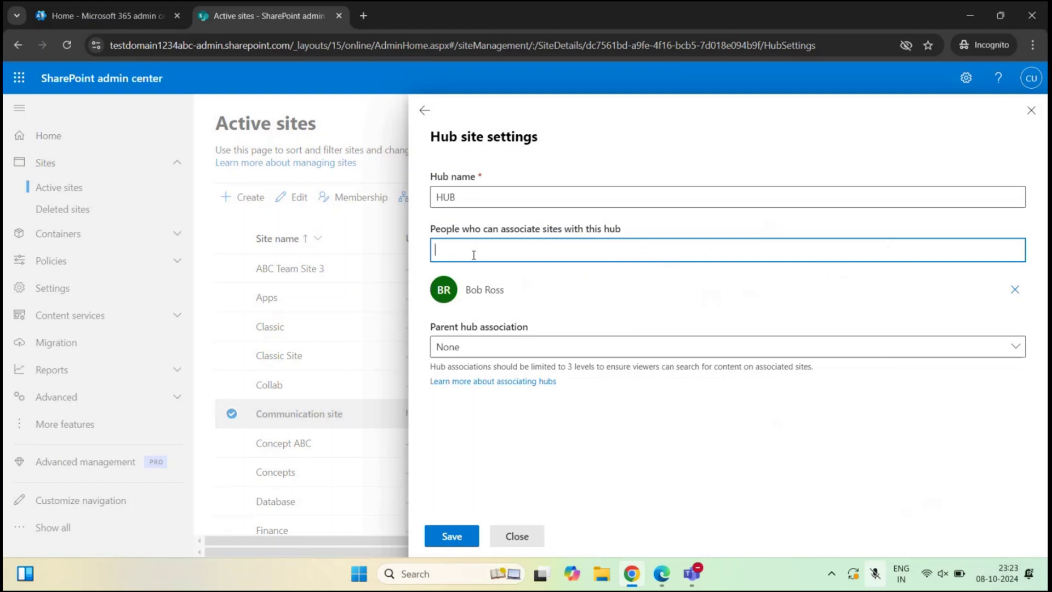
{"action": "type", "text": "concepts"}
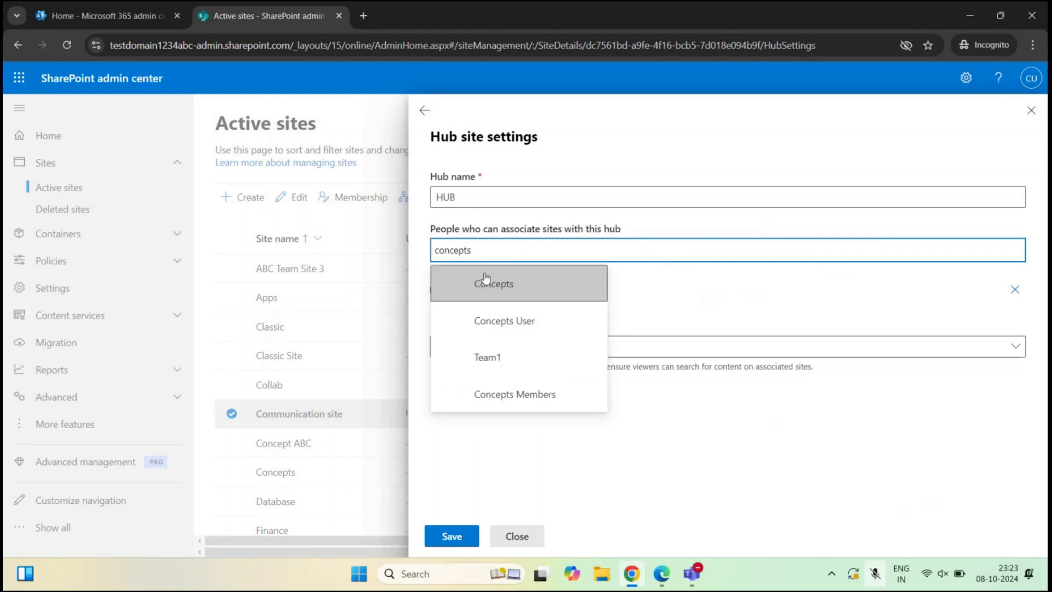
{"action": "left_click", "coordinate": [504, 320]}
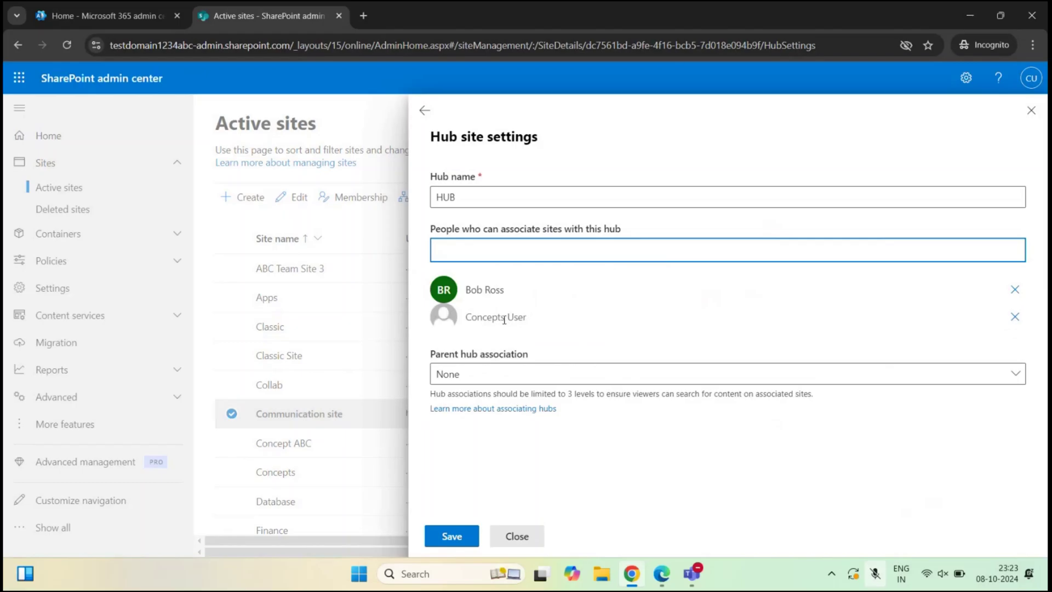
{"action": "left_click", "coordinate": [1015, 290]}
{"action": "left_click", "coordinate": [449, 539]}
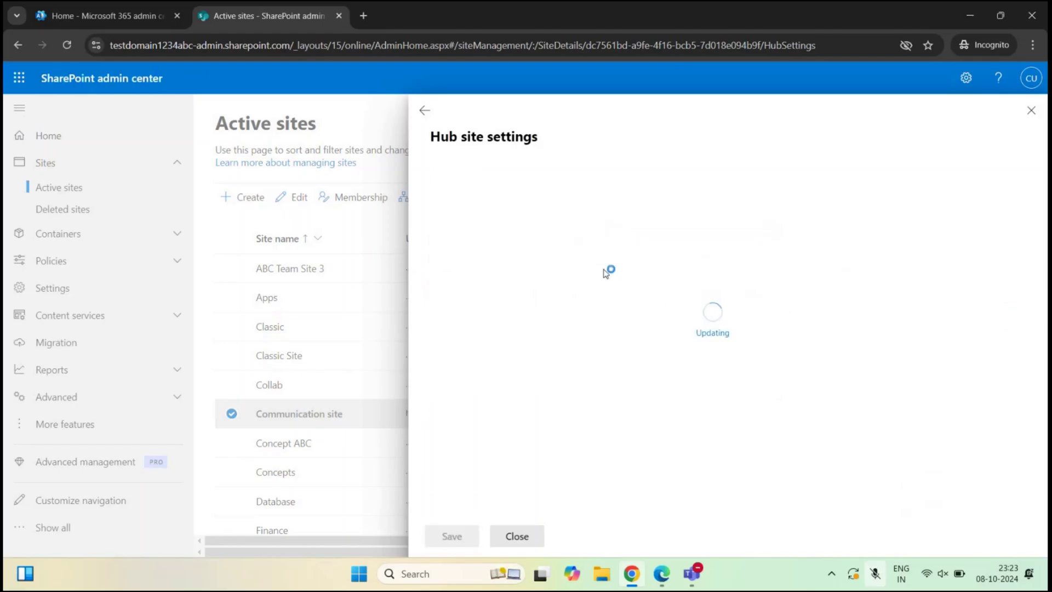
{"action": "left_click", "coordinate": [663, 577]}
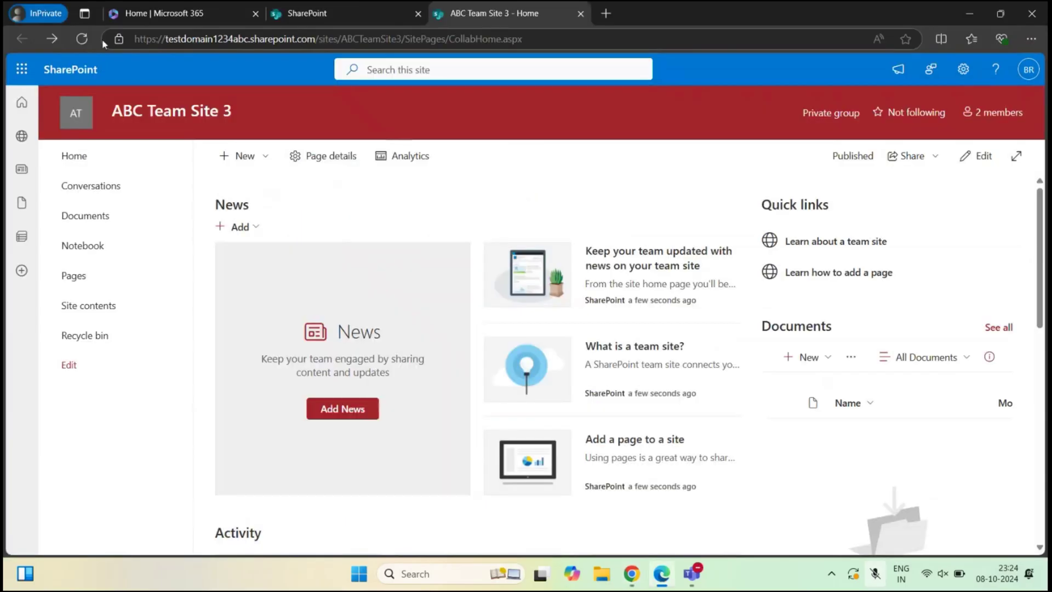
- Reload ABC Team Site 3 and confirm Hub site association is greyed out in Site information
{"action": "key", "text": "F5"}
{"action": "left_click", "coordinate": [963, 69]}
{"action": "left_click", "coordinate": [870, 218]}
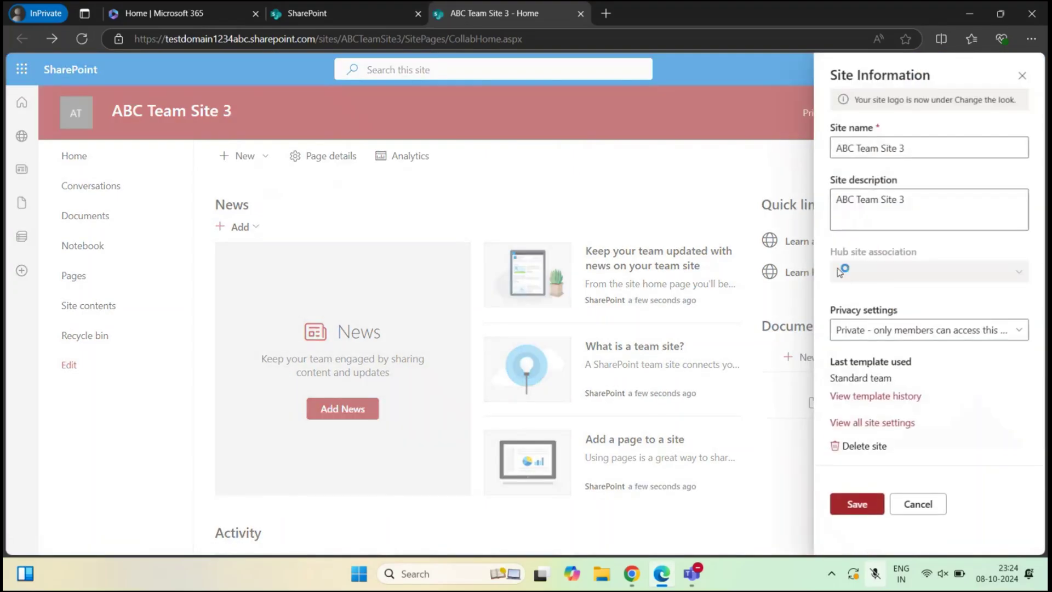
{"action": "left_click_drag", "start_coordinate": [829, 252], "coordinate": [920, 269]}
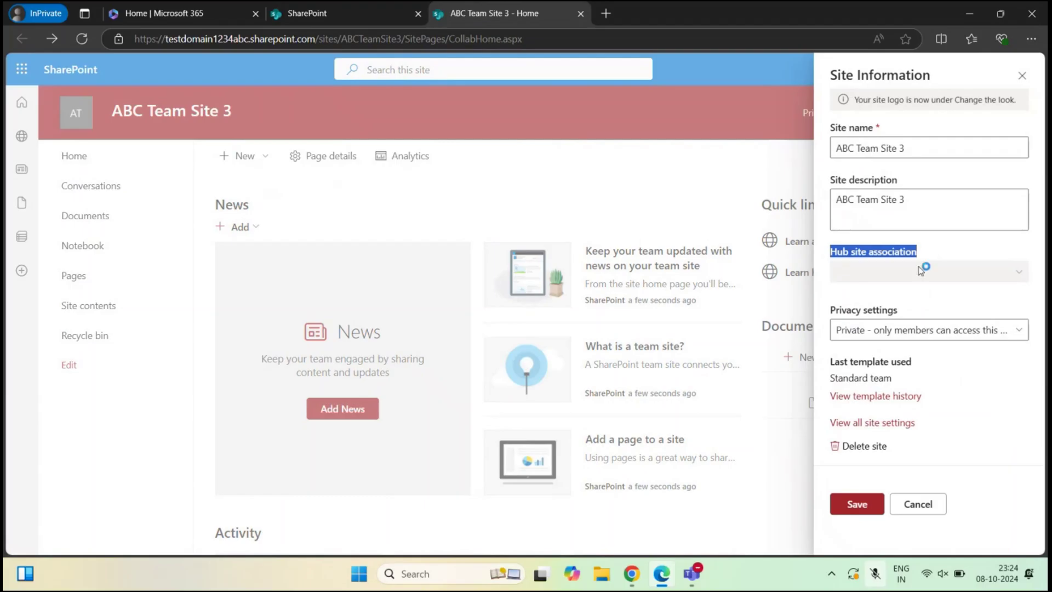
{"action": "left_click", "coordinate": [913, 268]}
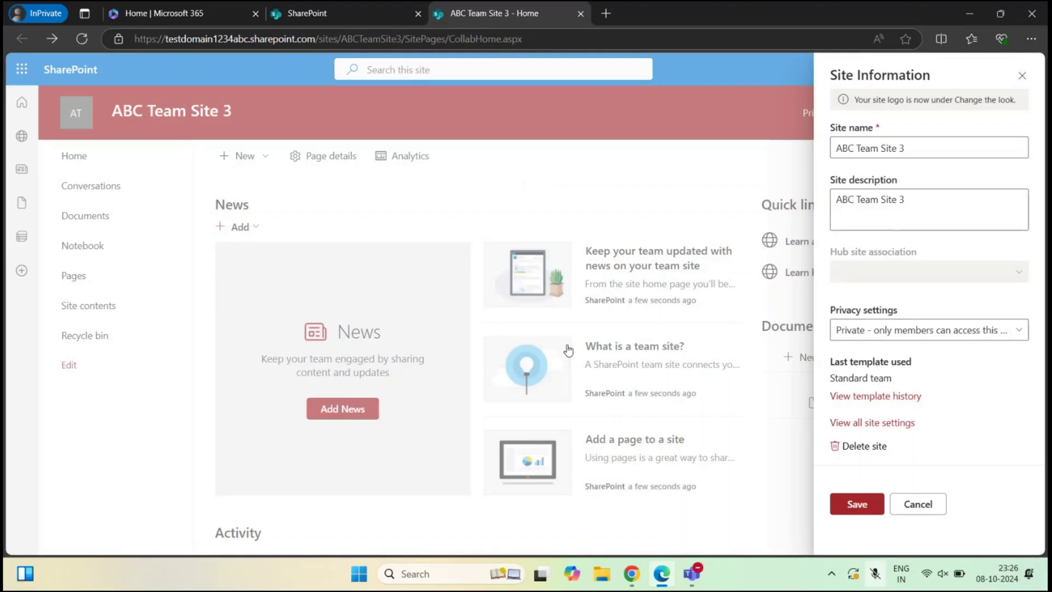
{"action": "left_click", "coordinate": [632, 573]}
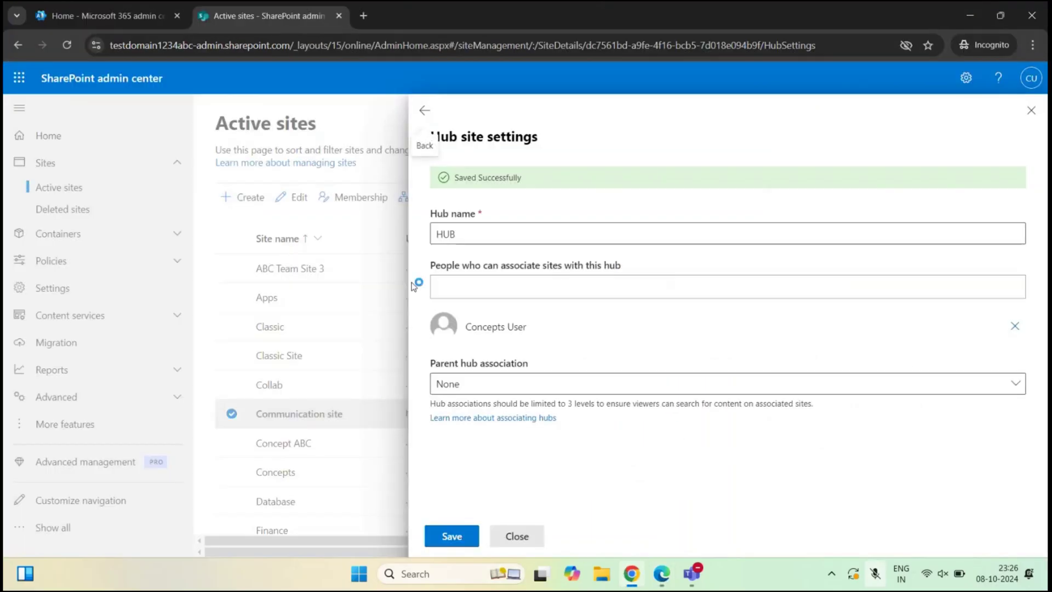